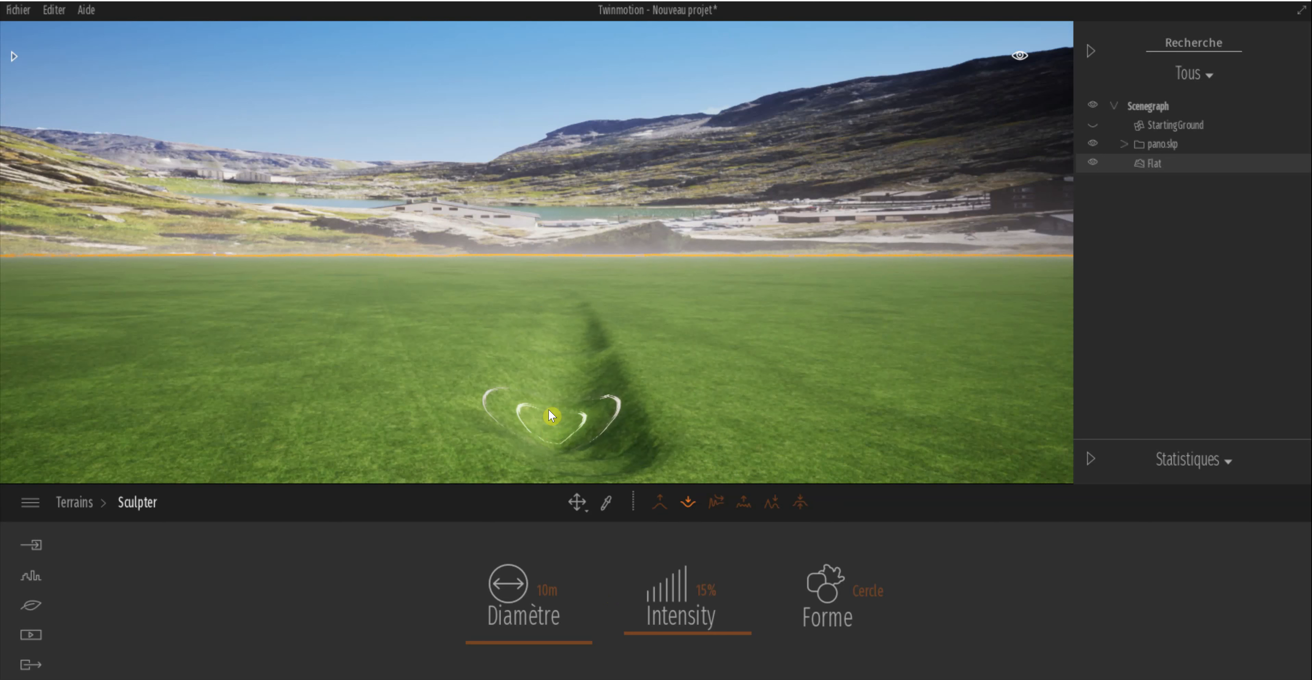
# - Dig and widen the river trench across the grass terrain with the lowering sculpt brush, 10 m diameter, 15% intensity
pyautogui.moveTo(536, 348)
pyautogui.mouseDown()
pyautogui.moveTo(503, 433)
pyautogui.moveTo(528, 314)
pyautogui.mouseUp()
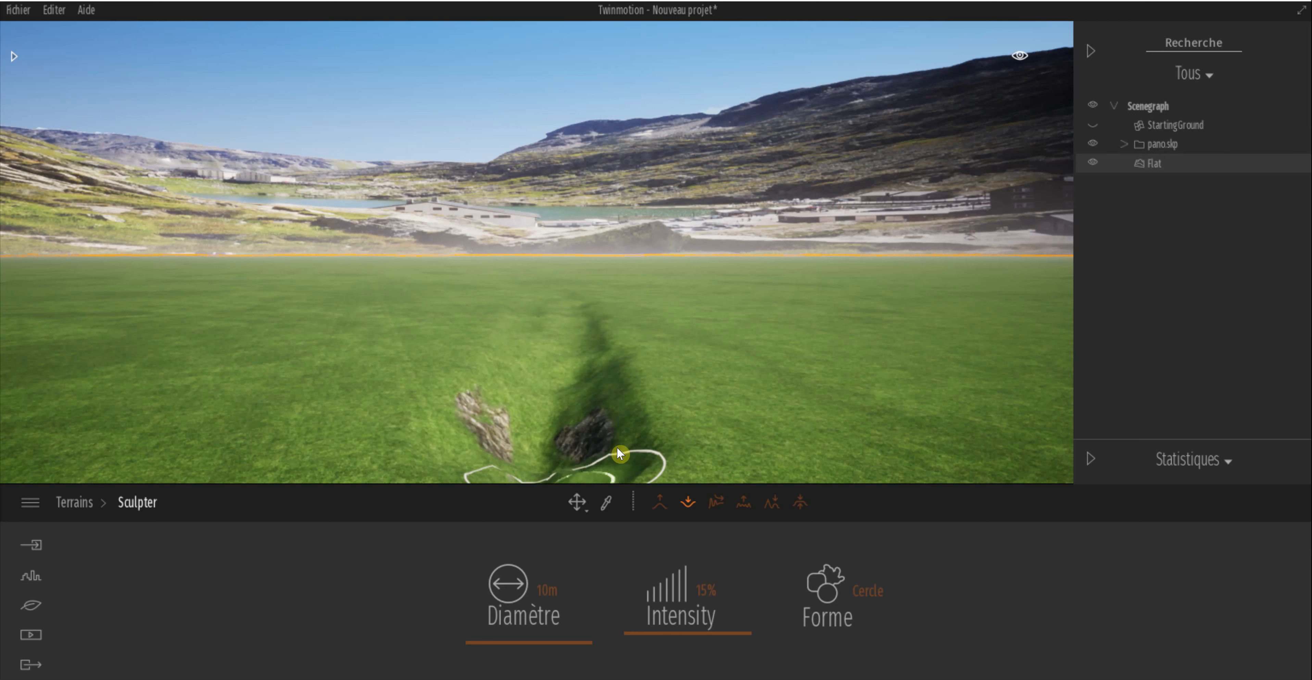
pyautogui.moveTo(482, 434)
pyautogui.mouseDown()
pyautogui.moveTo(543, 301)
pyautogui.moveTo(553, 375)
pyautogui.moveTo(553, 338)
pyautogui.mouseUp()
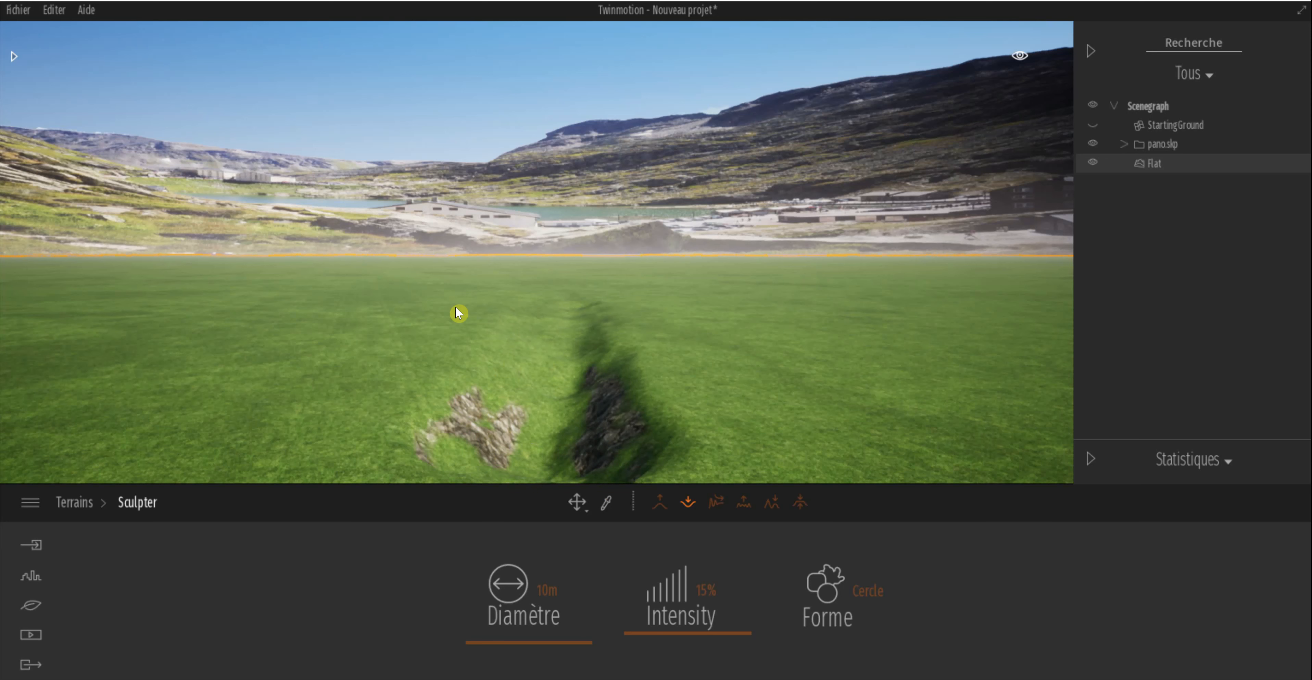
pyautogui.moveTo(455, 307); pyautogui.dragTo(512, 454, button='right')
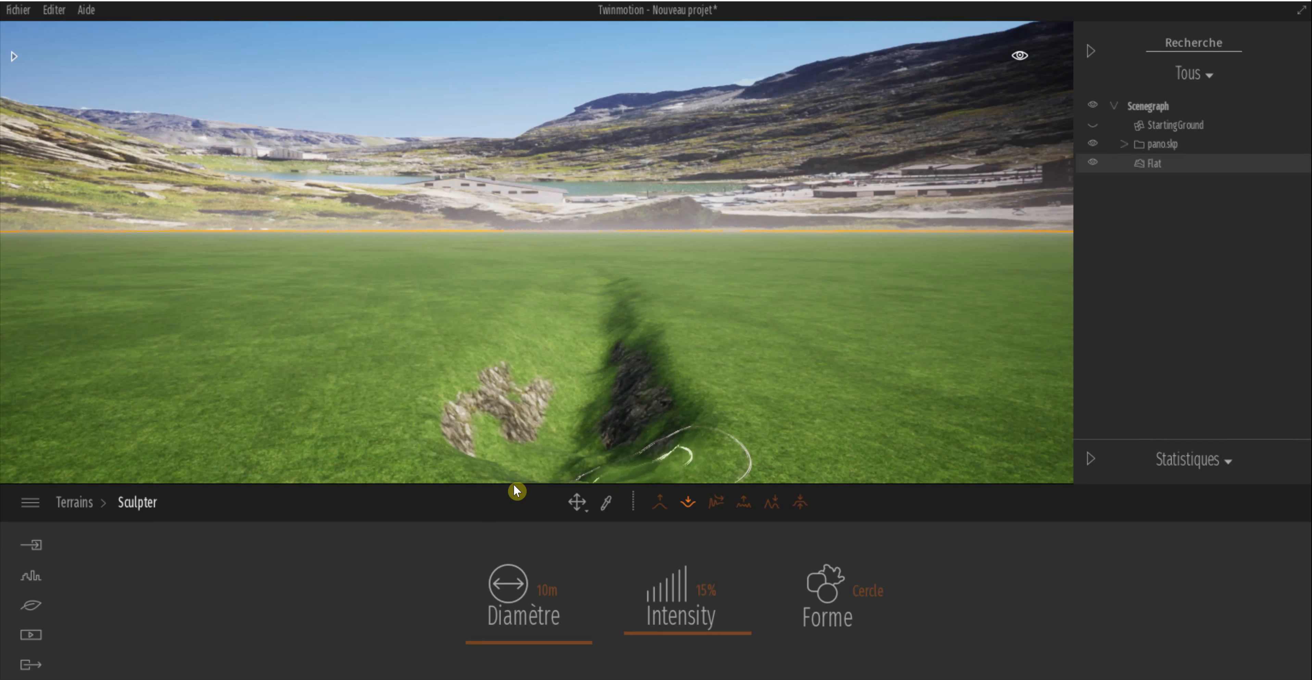
pyautogui.moveTo(438, 448); pyautogui.dragTo(669, 396)
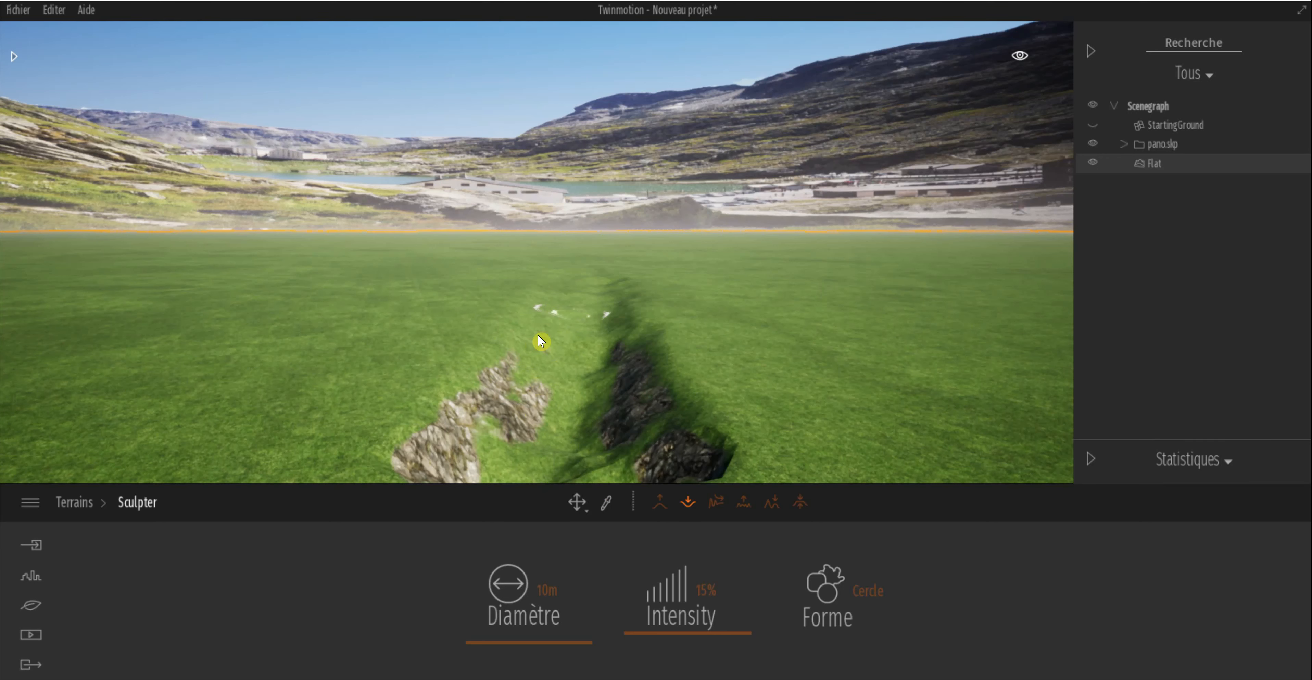
pyautogui.moveTo(520, 359)
pyautogui.mouseDown()
pyautogui.moveTo(533, 379)
pyautogui.moveTo(581, 284)
pyautogui.mouseUp()
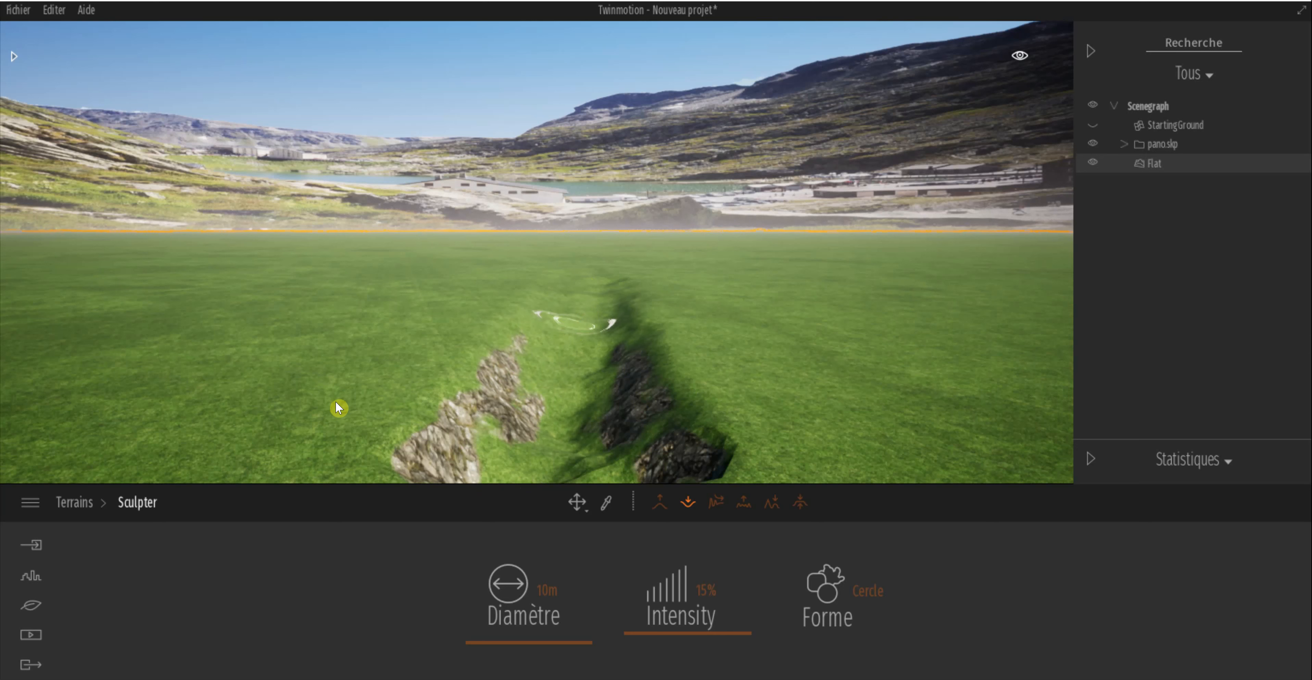
# - Fill the trench with ocean water at a height of -2 m and the Rapides appearance
pyautogui.click(30, 608)
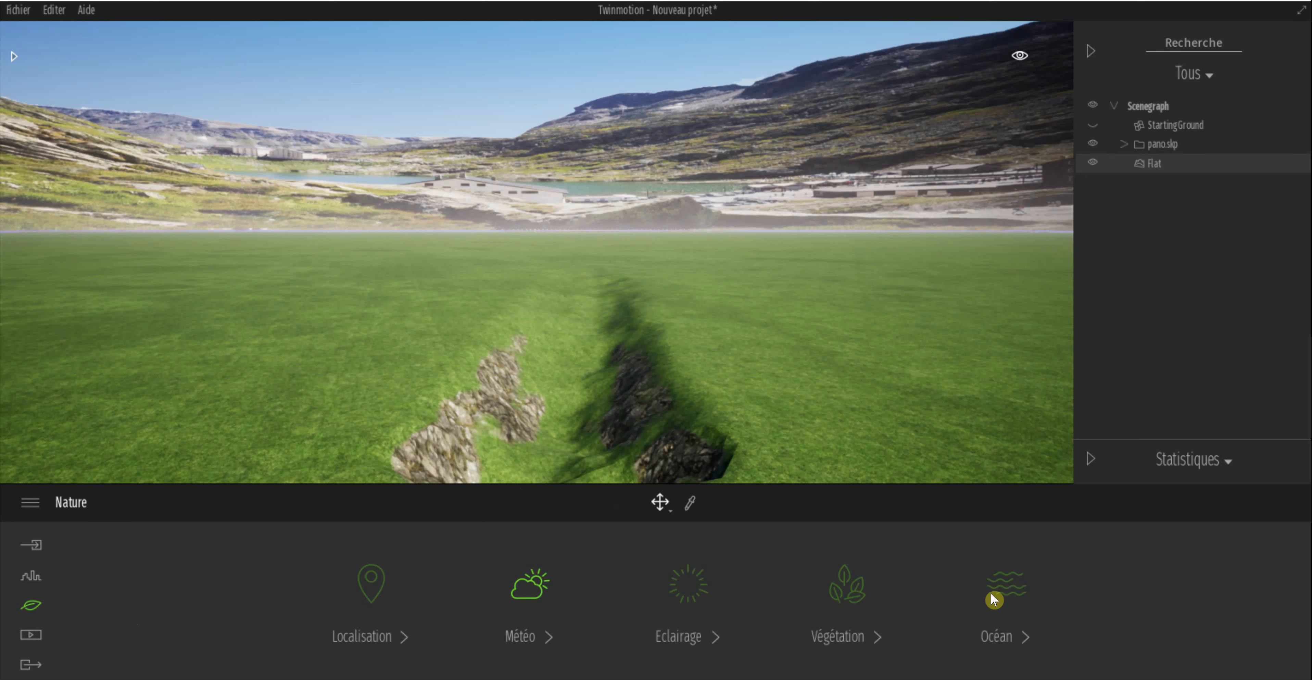
pyautogui.click(994, 594)
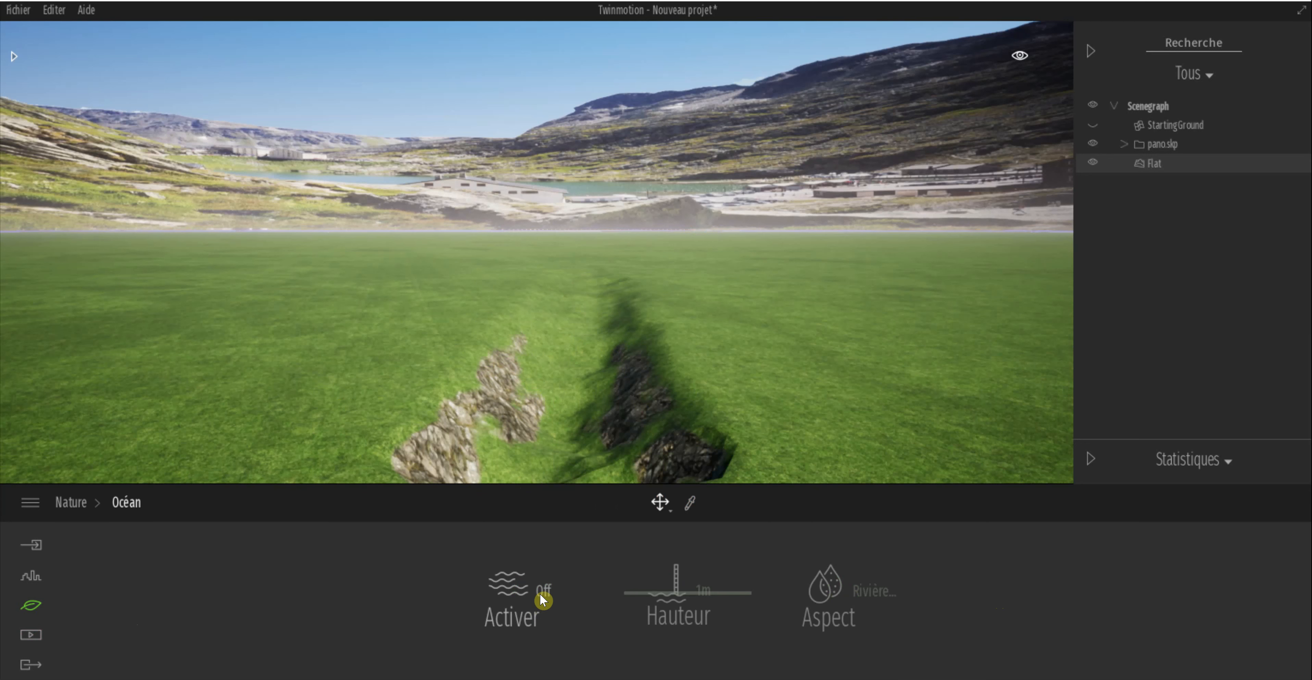
pyautogui.click(542, 597)
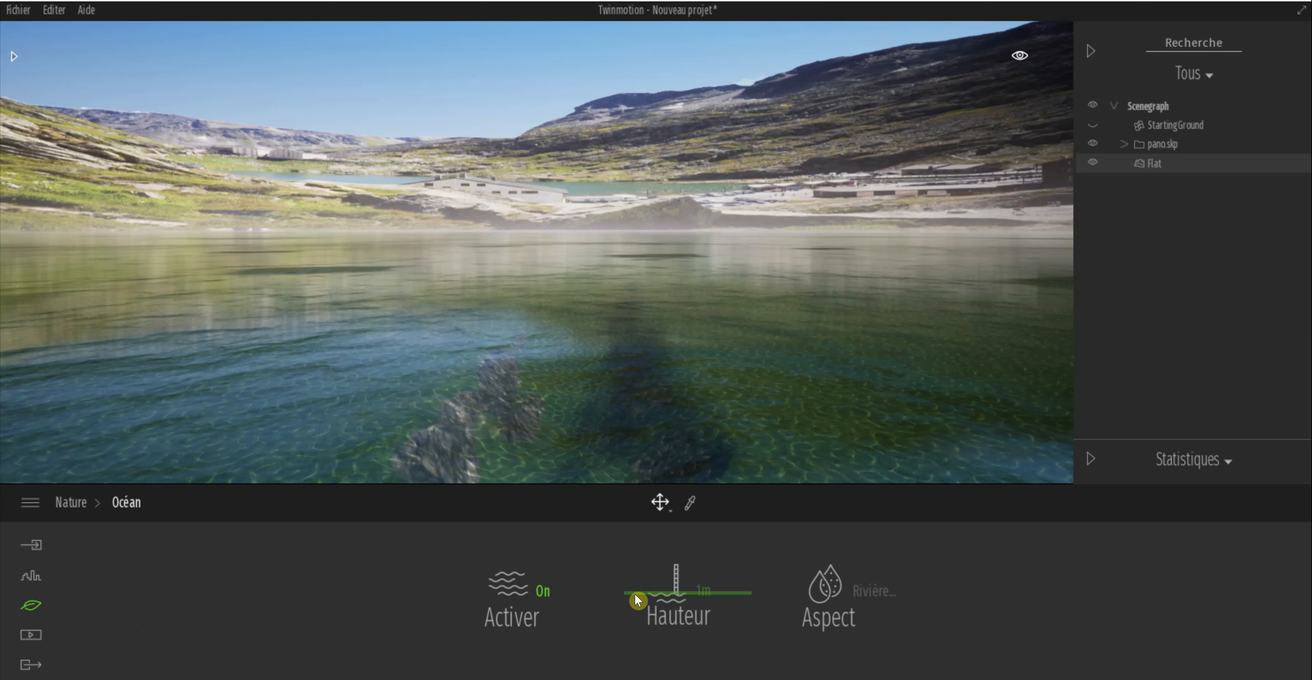
pyautogui.click(635, 592)
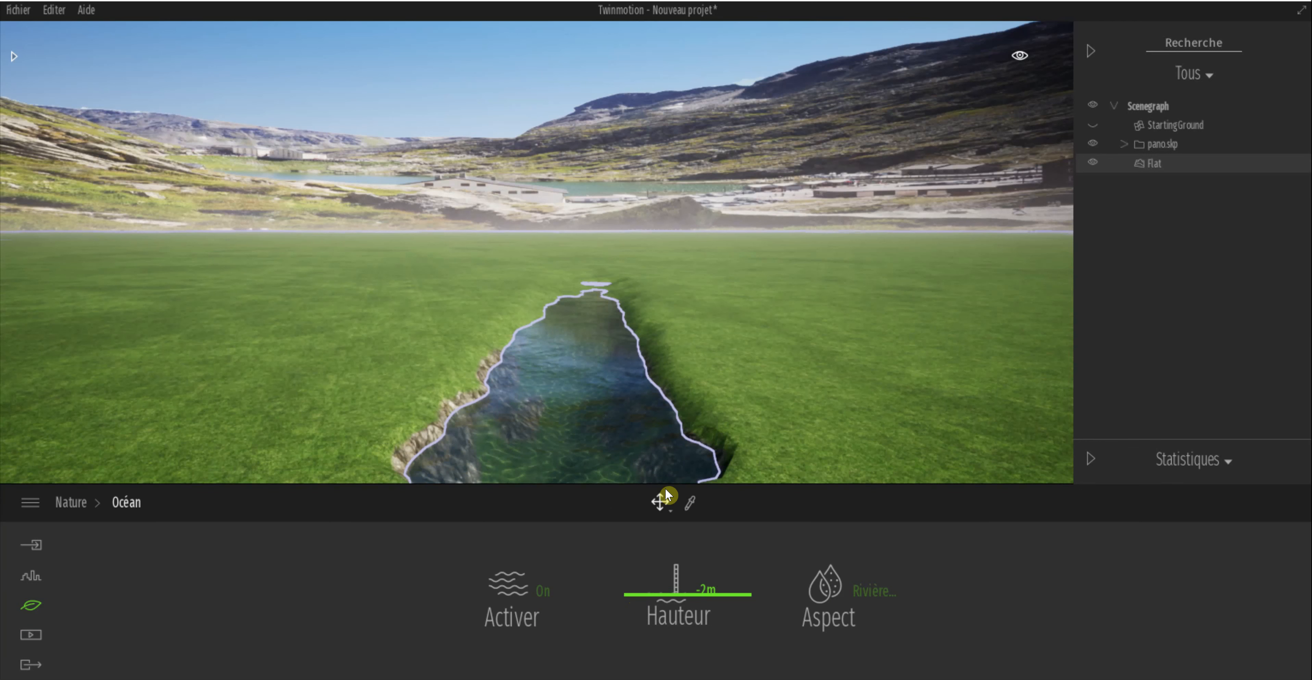
pyautogui.click(869, 596)
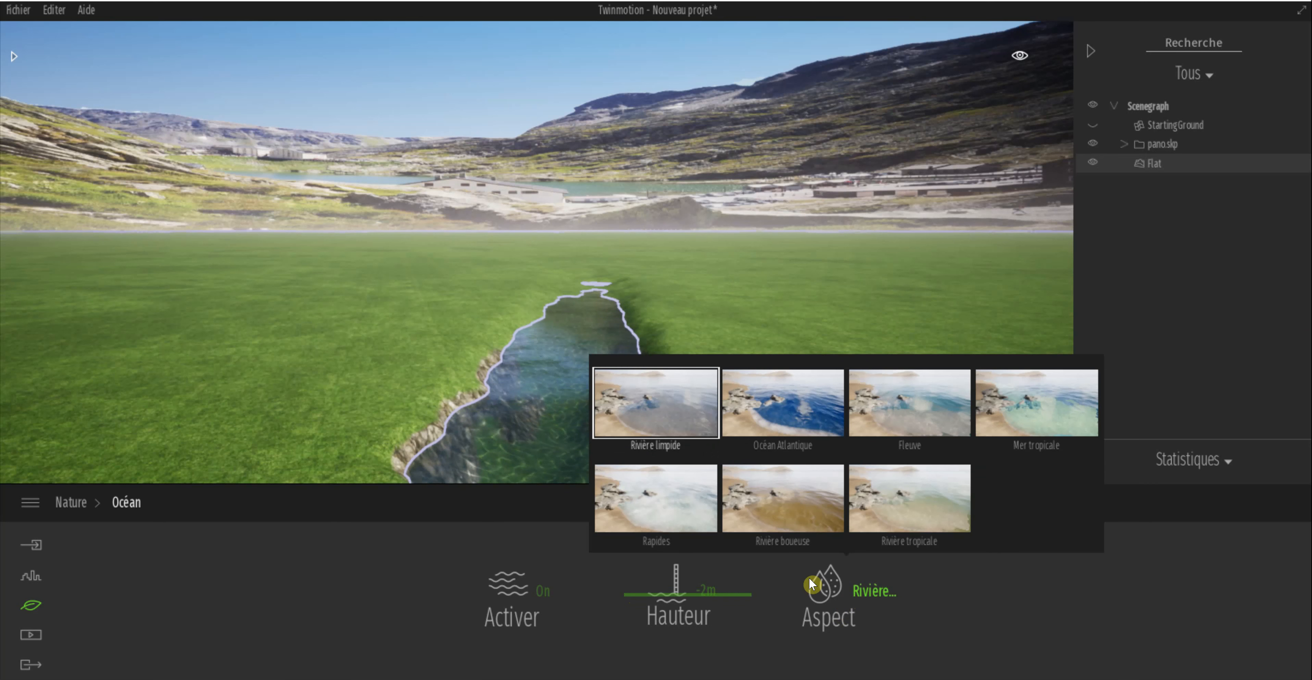
pyautogui.click(682, 512)
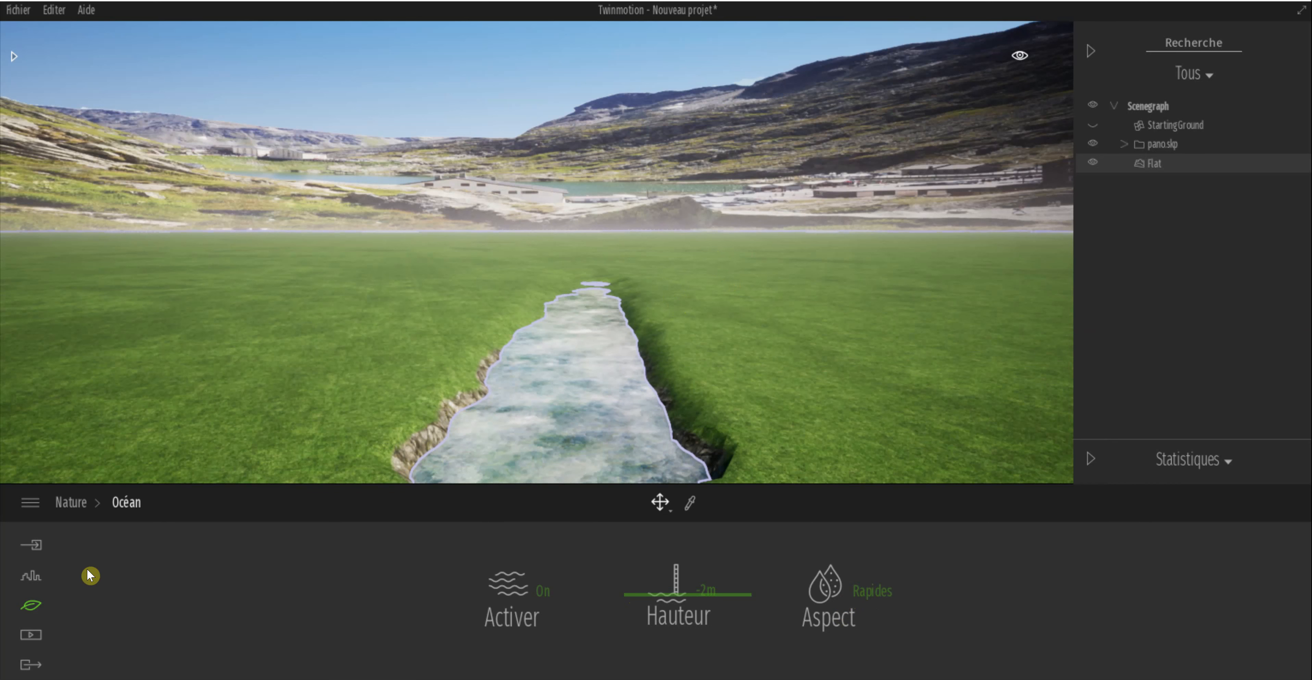
# - Add the trees Blackgum 3, Hook thorn 2, Hook thorn 3 and Blackgum 2 to the vegetation painting palette
pyautogui.click(32, 608)
pyautogui.click(847, 603)
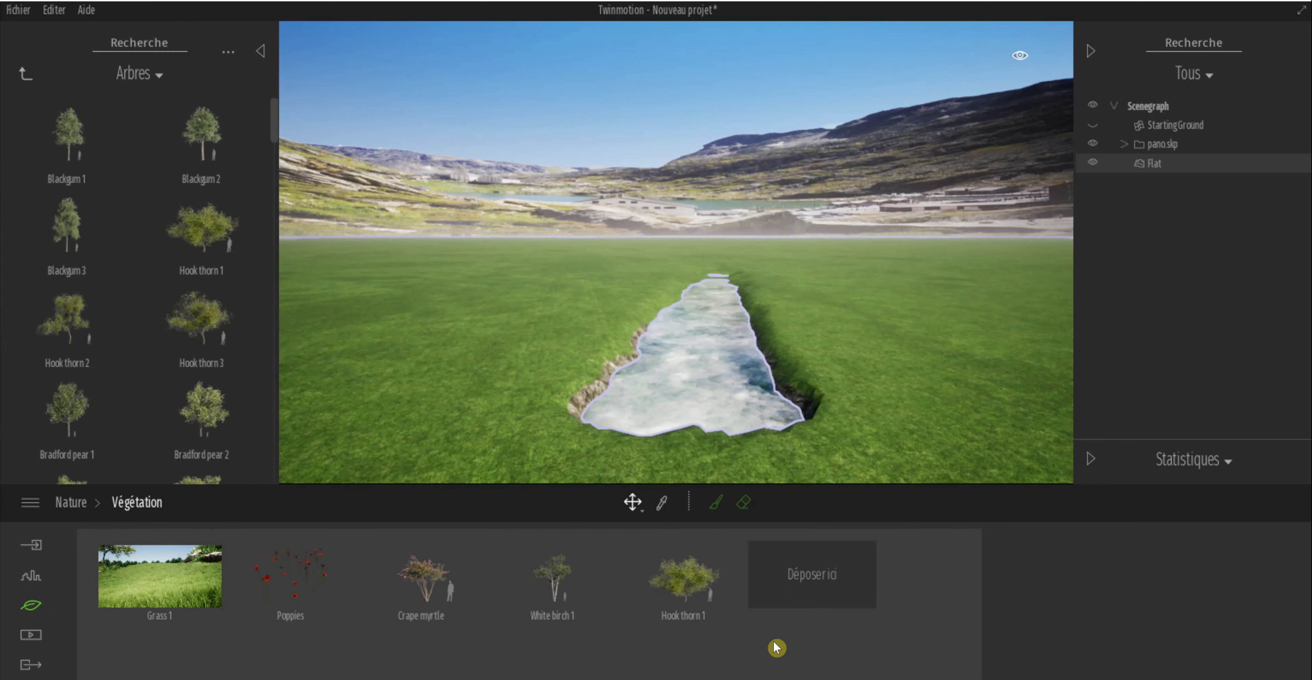
pyautogui.click(76, 240)
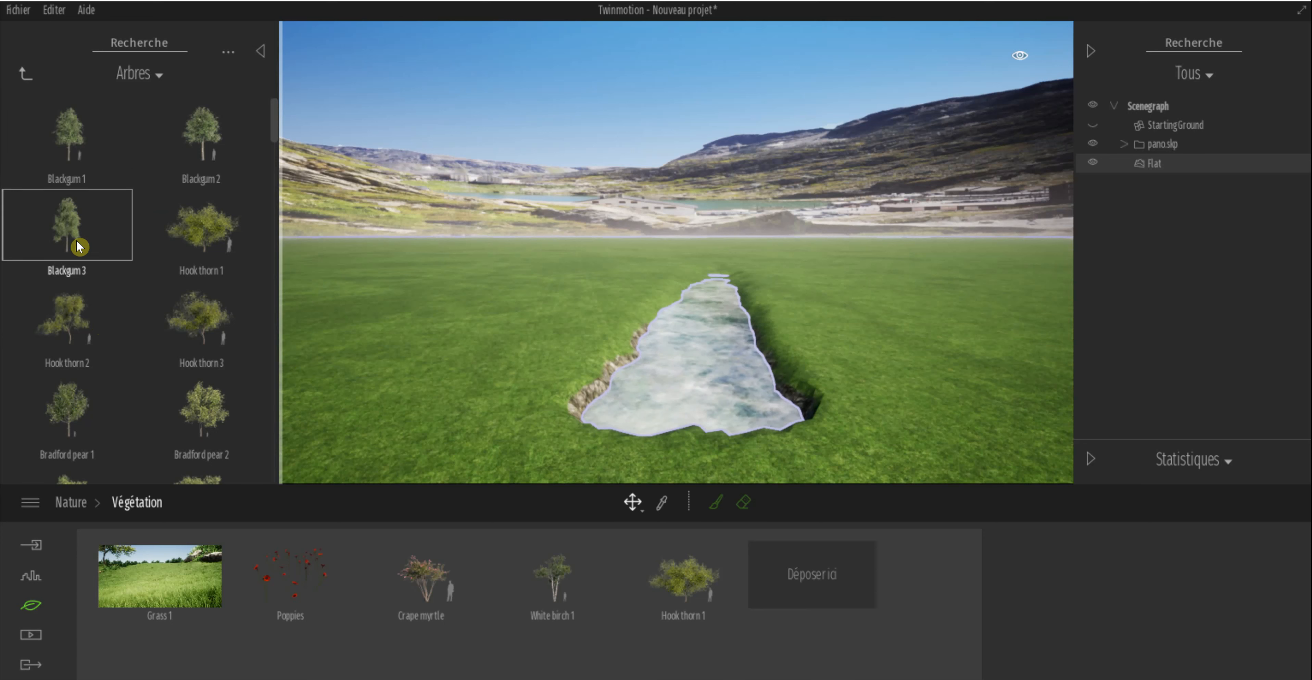
pyautogui.click(830, 597)
pyautogui.moveTo(70, 334); pyautogui.dragTo(683, 555)
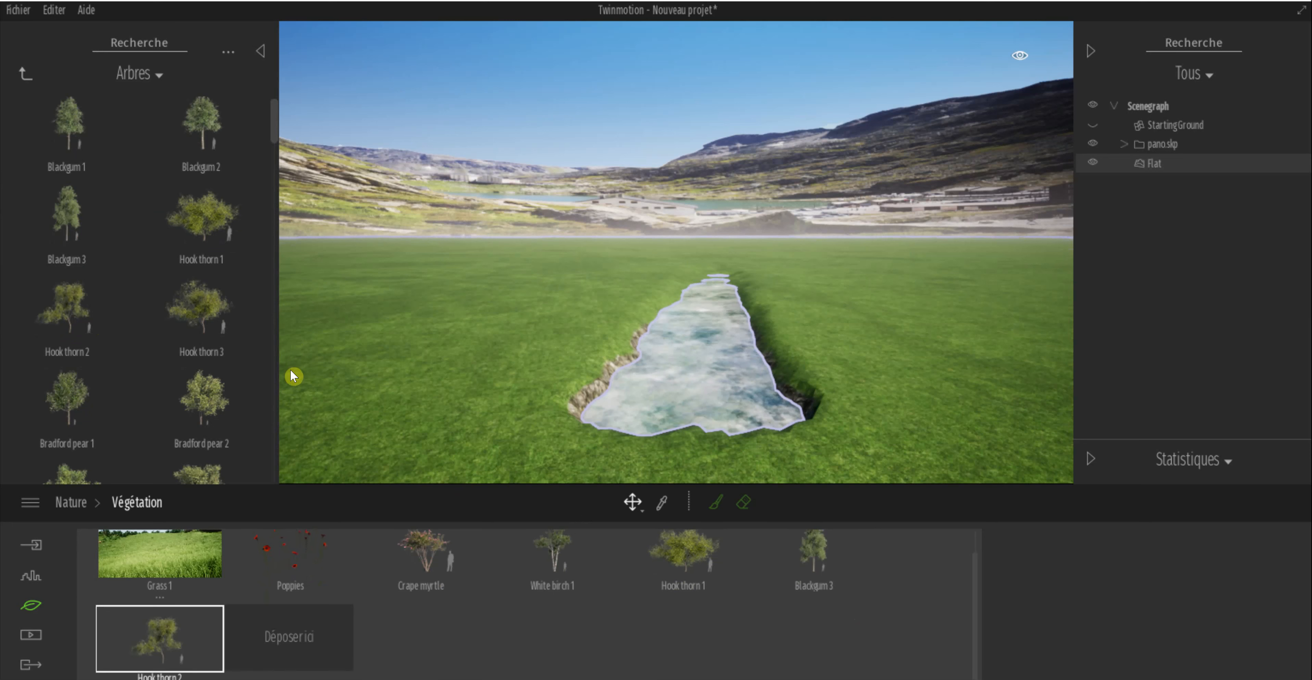
pyautogui.moveTo(786, 601); pyautogui.dragTo(282, 635)
pyautogui.moveTo(347, 515); pyautogui.dragTo(458, 642)
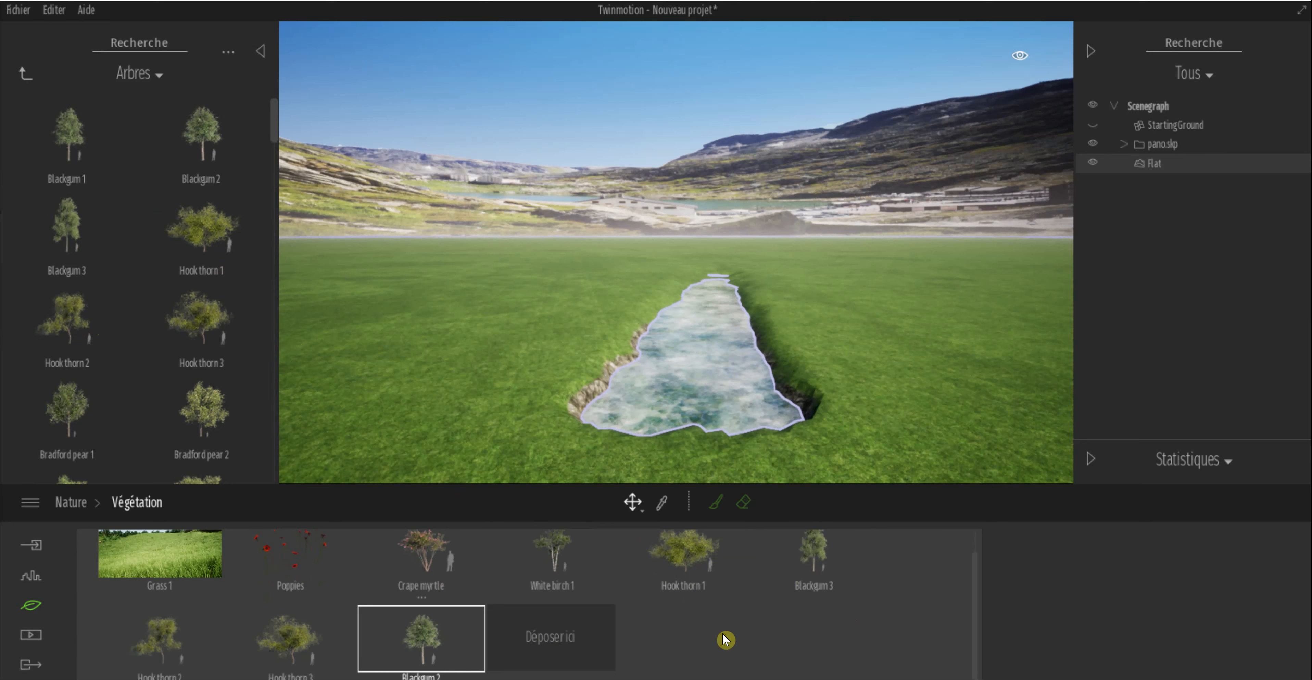
# - Paint a mix of Hook thorn 1, 2 and 3 and Blackgum 2 and 3 trees along both riverbanks, 10 m diameter, 100% density
pyautogui.click(701, 569)
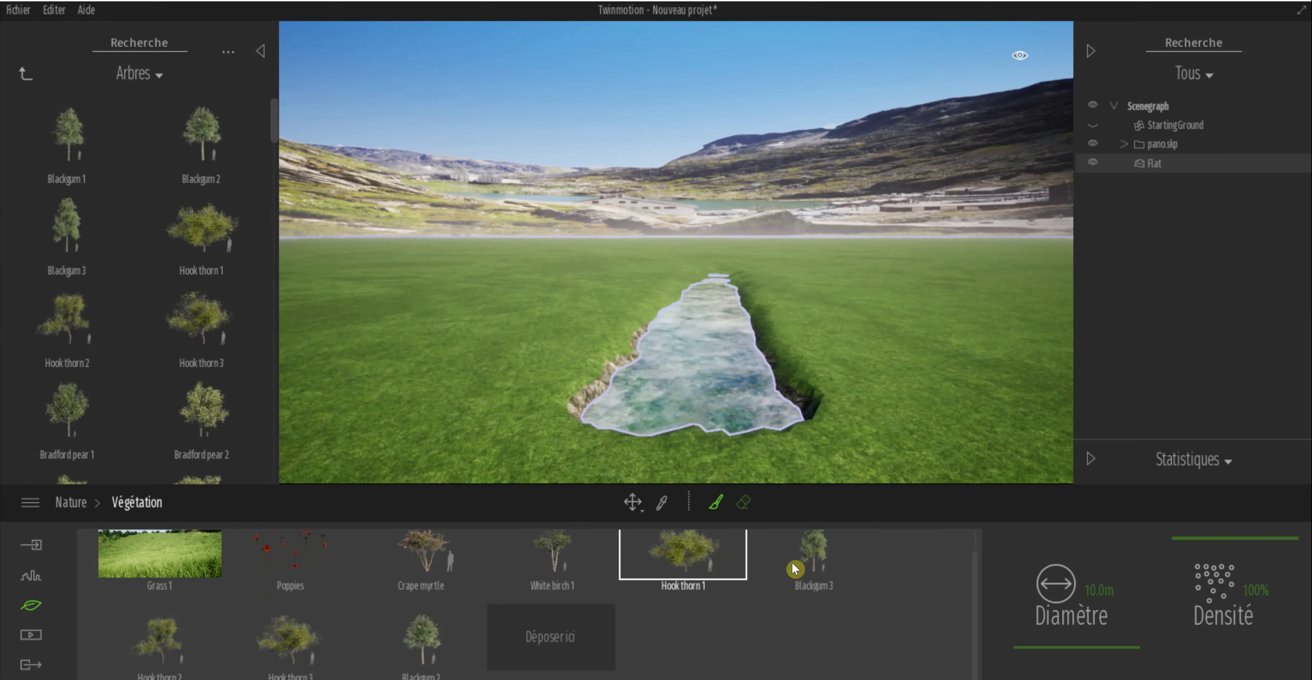
pyautogui.keyDown('ctrl'); pyautogui.click(309, 642); pyautogui.keyUp('ctrl')
pyautogui.keyDown('ctrl'); pyautogui.click(162, 641); pyautogui.keyUp('ctrl')
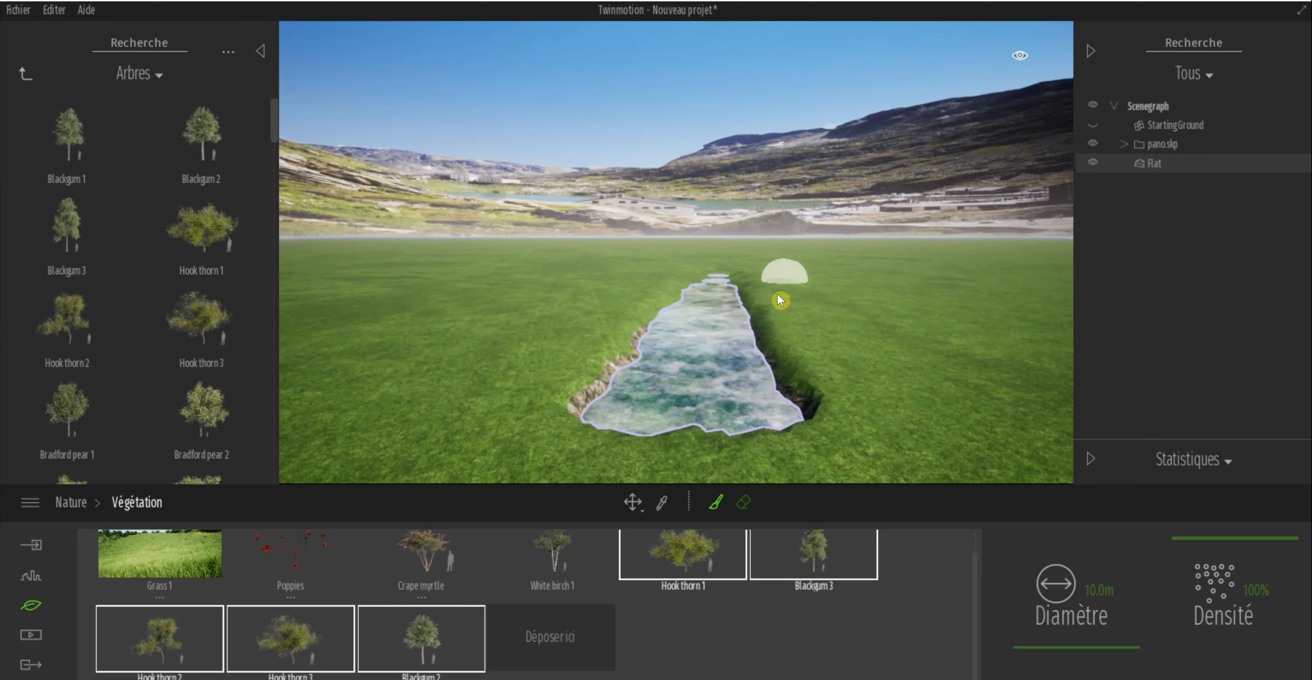
pyautogui.moveTo(536, 391)
pyautogui.mouseDown()
pyautogui.moveTo(511, 415)
pyautogui.moveTo(539, 376)
pyautogui.mouseUp()
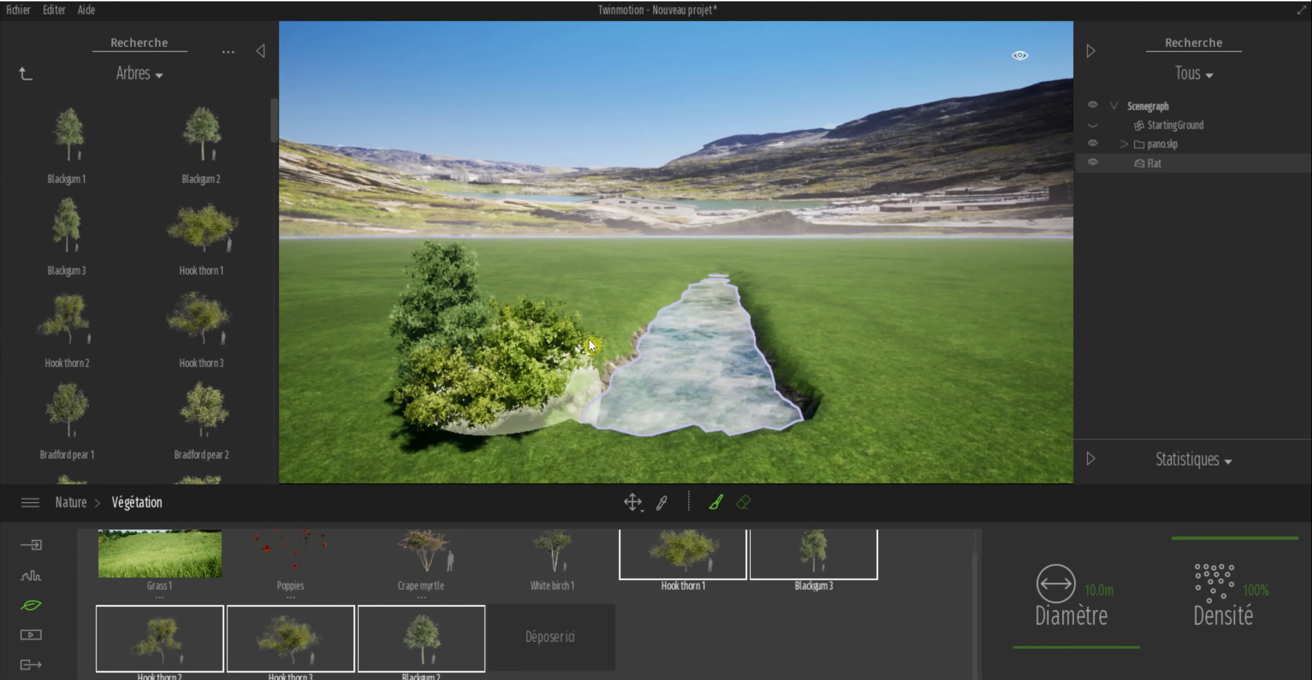
pyautogui.moveTo(589, 341); pyautogui.dragTo(639, 297)
pyautogui.moveTo(699, 265)
pyautogui.mouseDown()
pyautogui.moveTo(728, 266)
pyautogui.moveTo(794, 332)
pyautogui.mouseUp()
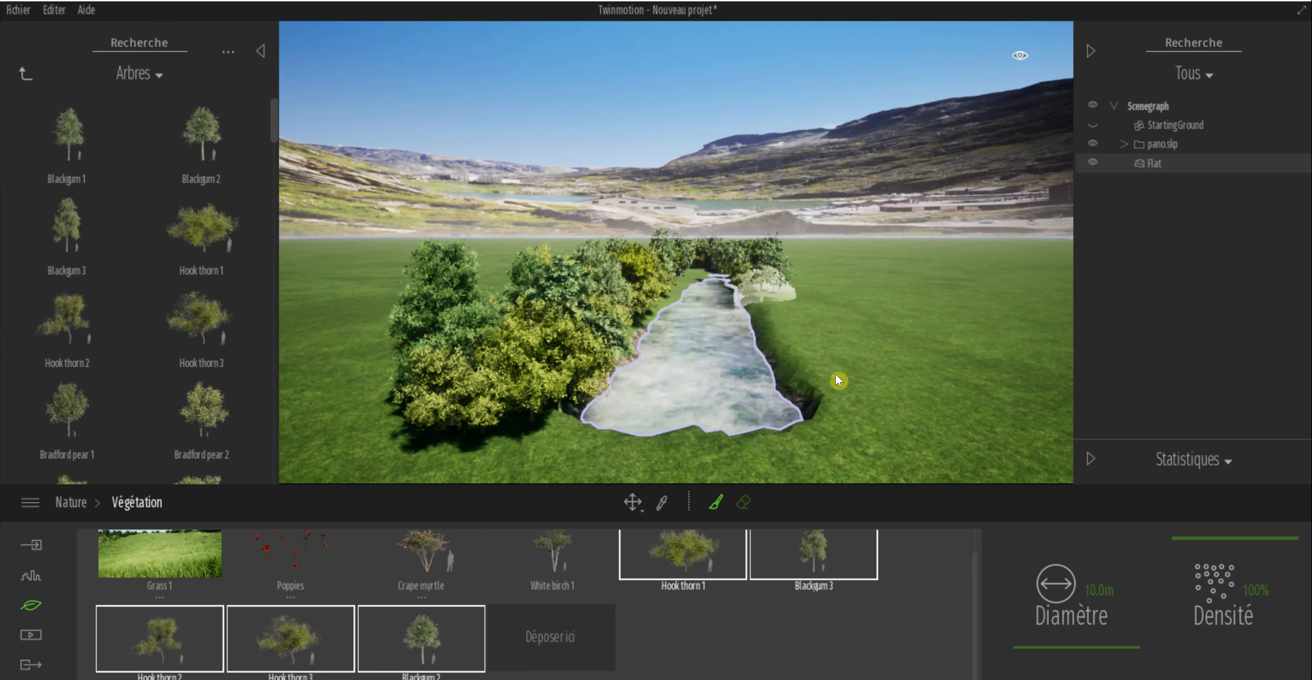
pyautogui.moveTo(838, 380); pyautogui.dragTo(861, 437)
pyautogui.moveTo(446, 447); pyautogui.dragTo(482, 448)
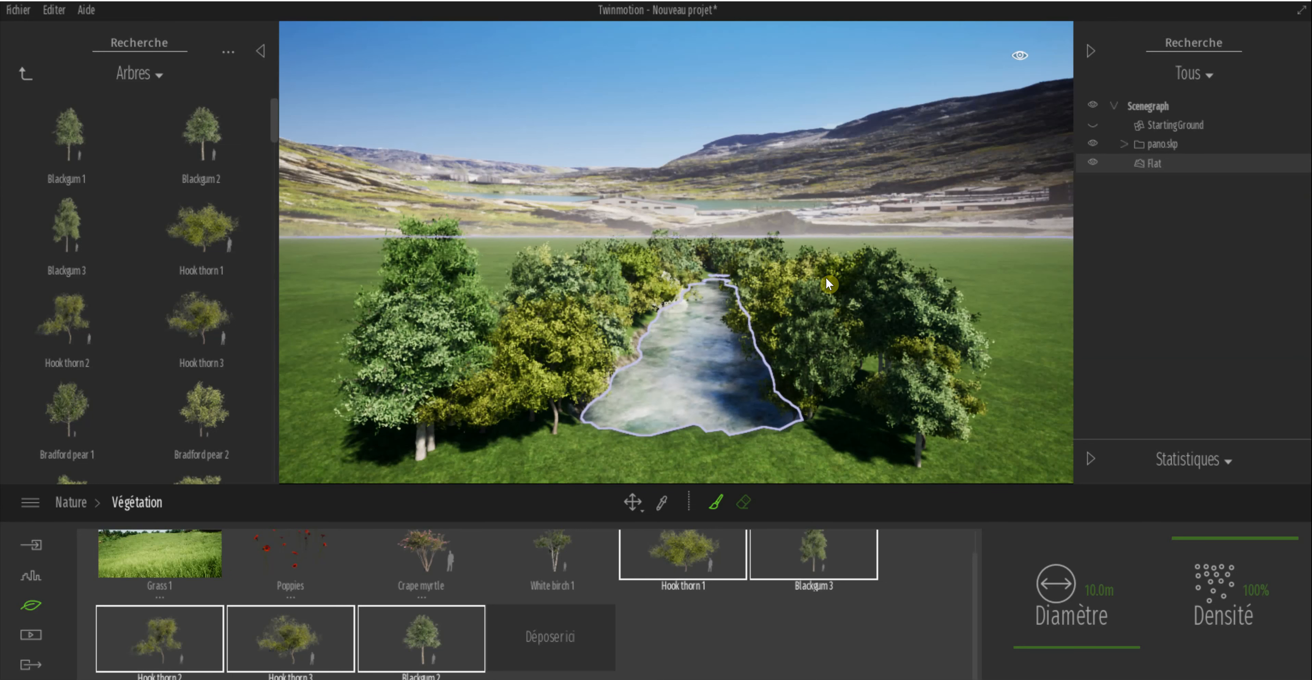
# - Inspect the planted riverbanks and the water surface from close above the river
pyautogui.scroll(3, 848, 290)
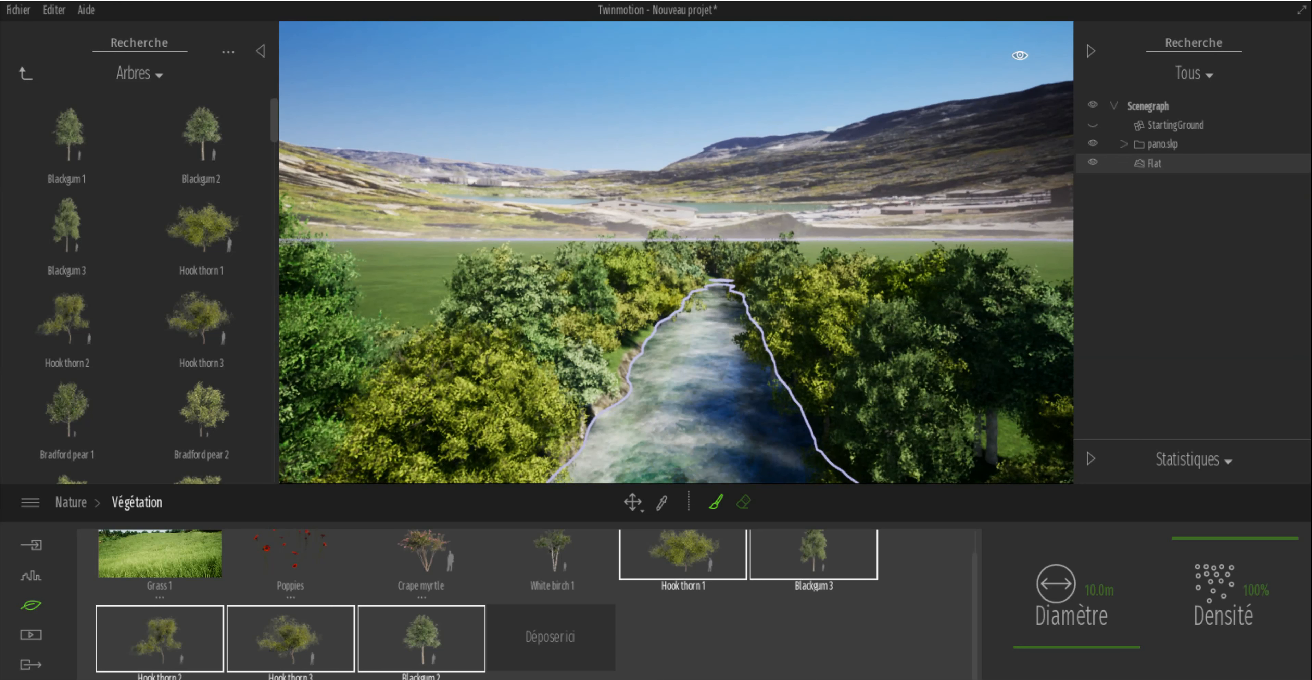
pyautogui.moveTo(778, 247); pyautogui.dragTo(797, 296, button='right')
pyautogui.scroll(3, 760, 245)
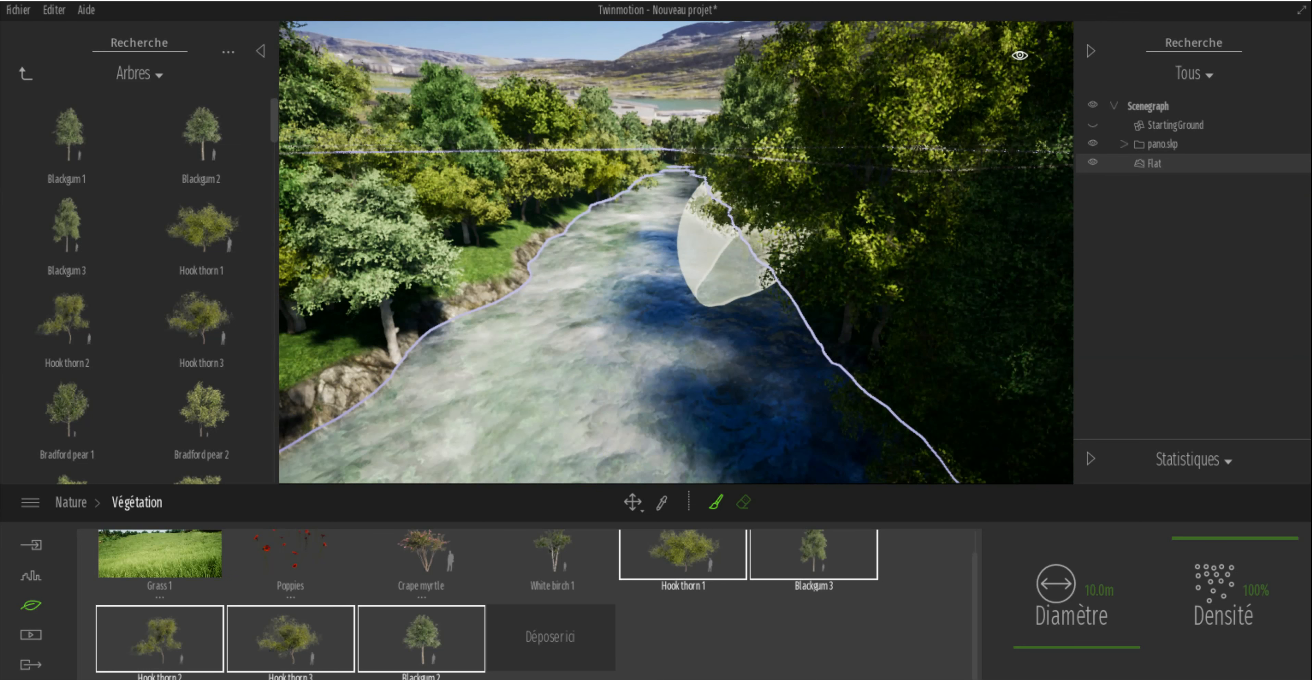
pyautogui.moveTo(771, 234); pyautogui.dragTo(586, 266, button='right')
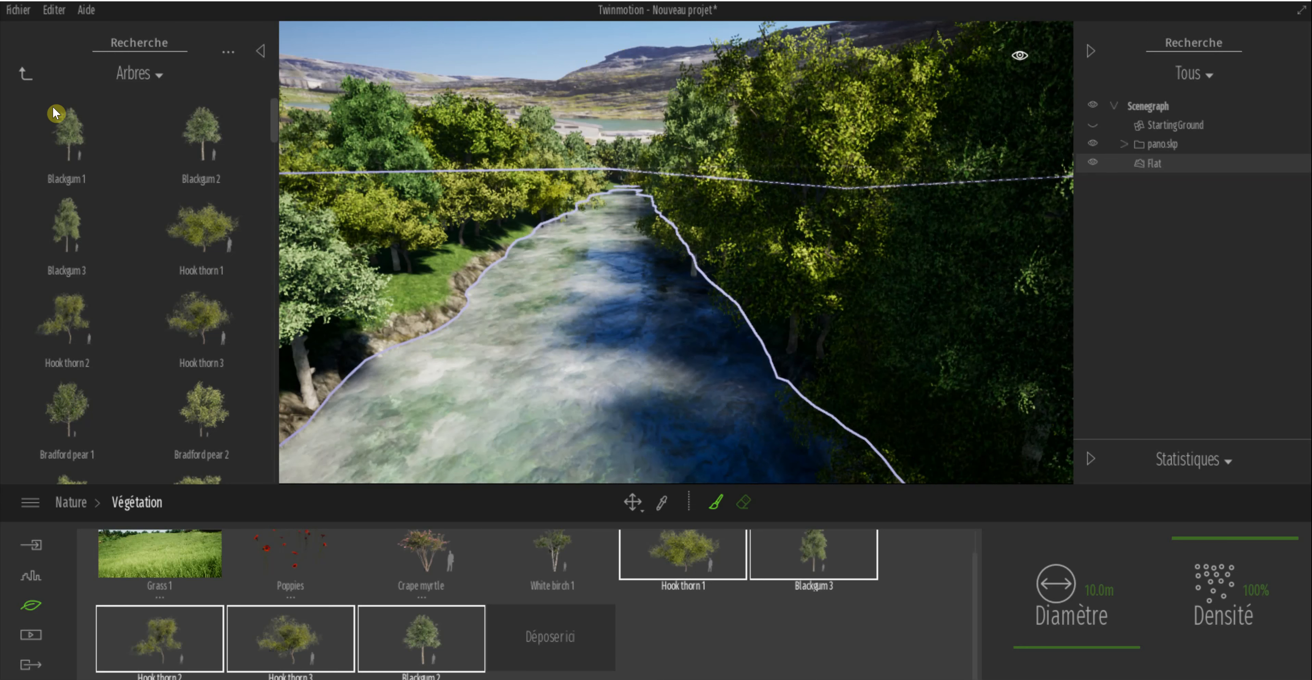
pyautogui.click(26, 74)
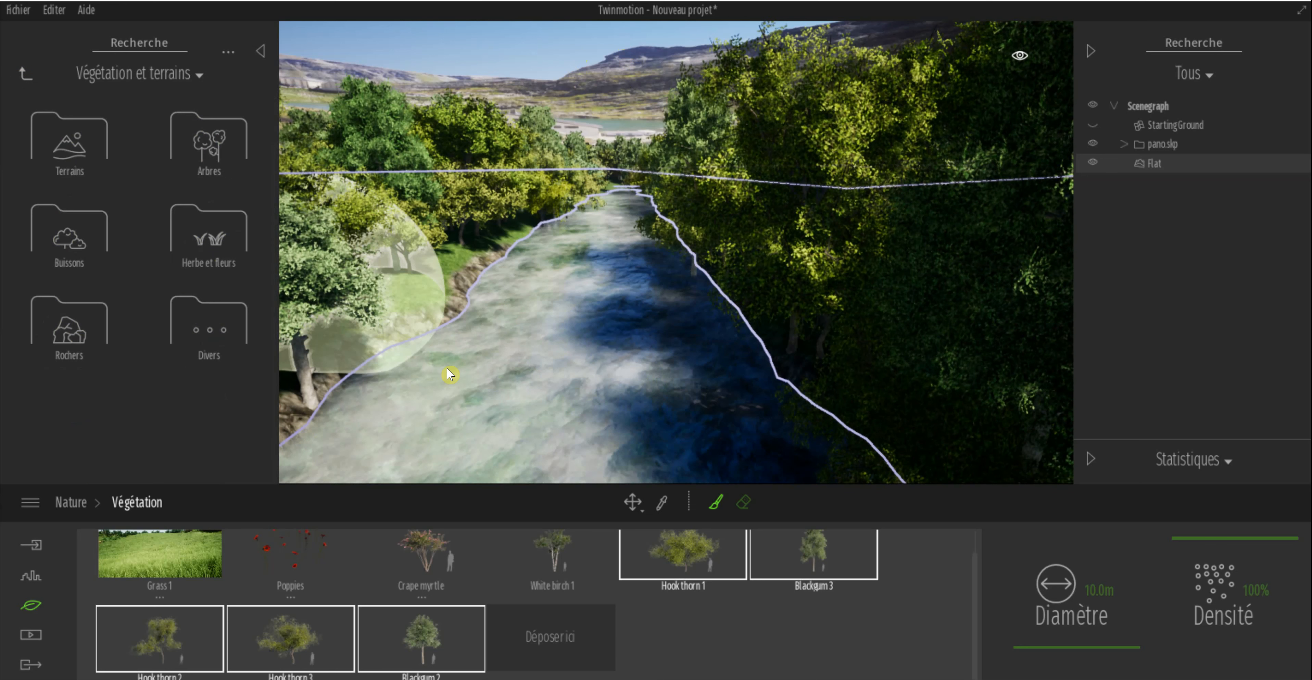
pyautogui.click(402, 321)
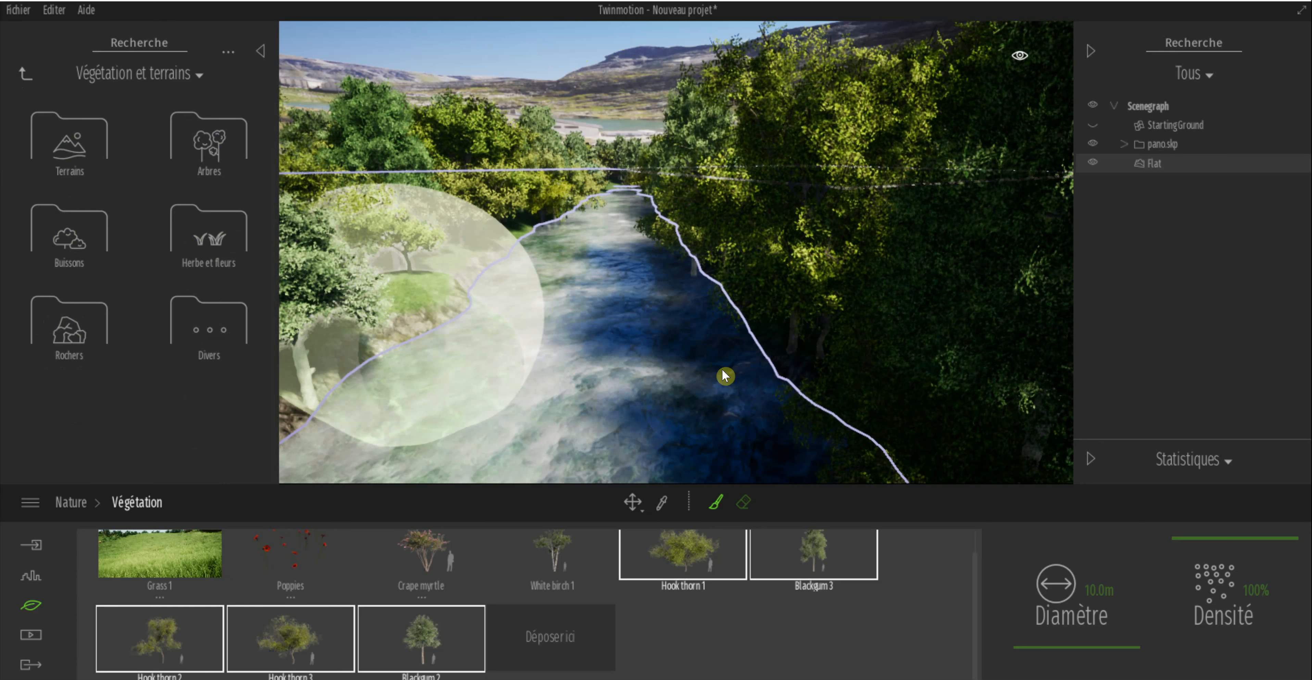
pyautogui.press('Escape')
pyautogui.press('Escape')
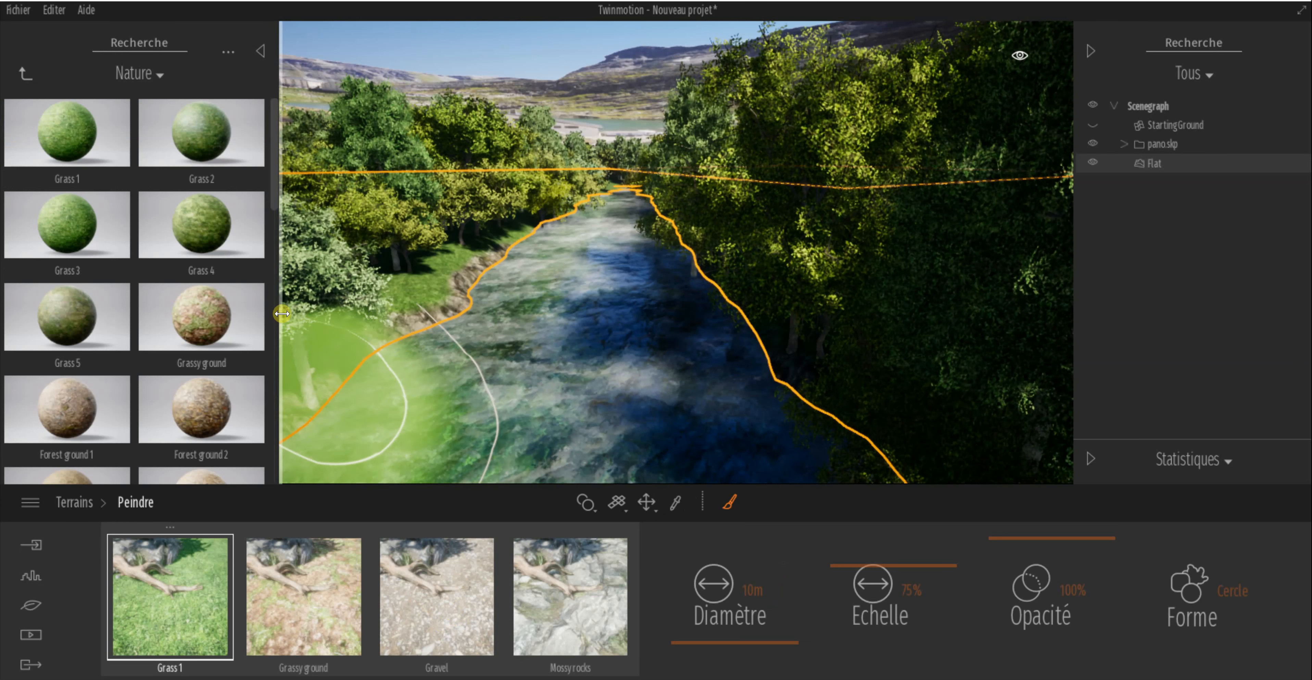
# - Replace the Gravel material in the terrain painting palette with Grass 5, trying Forest ground 2 and Grassy ground first
pyautogui.scroll(-5, 255, 229)
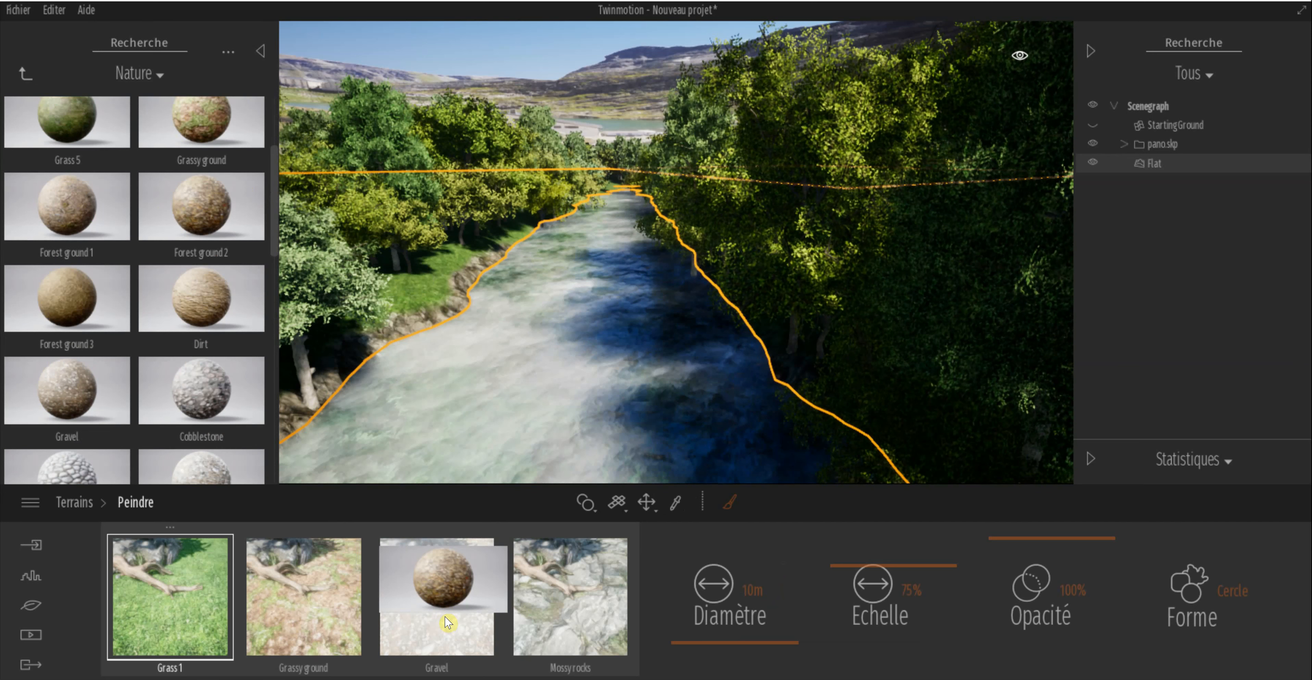
pyautogui.moveTo(439, 556); pyautogui.dragTo(438, 585)
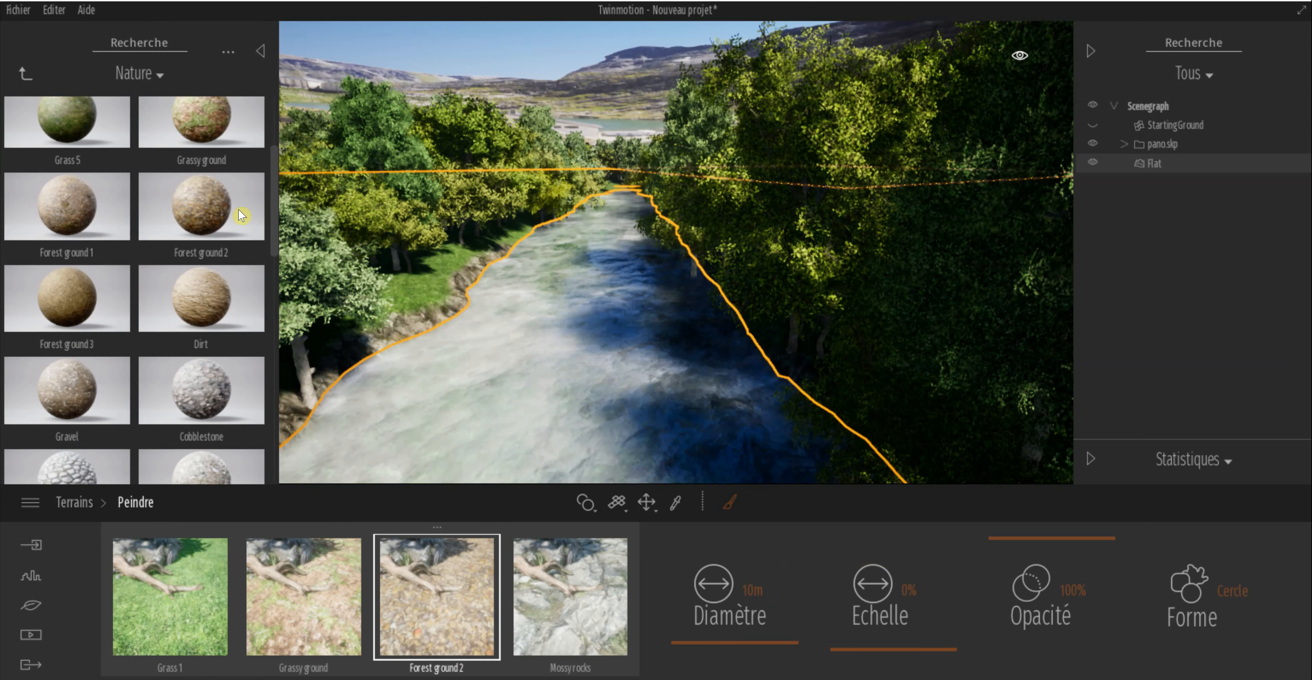
pyautogui.moveTo(216, 144)
pyautogui.mouseDown()
pyautogui.moveTo(231, 147)
pyautogui.moveTo(461, 580)
pyautogui.moveTo(447, 608)
pyautogui.moveTo(446, 588)
pyautogui.mouseUp()
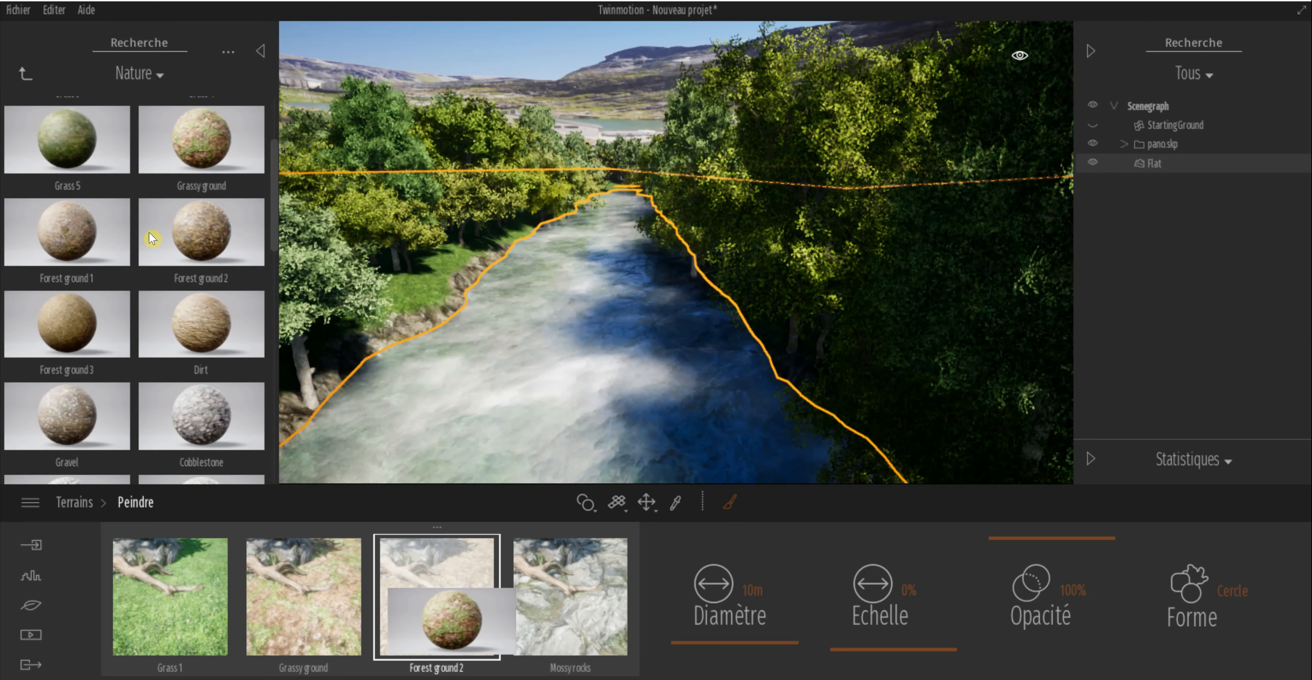
pyautogui.moveTo(98, 182)
pyautogui.mouseDown()
pyautogui.moveTo(456, 642)
pyautogui.moveTo(455, 624)
pyautogui.mouseUp()
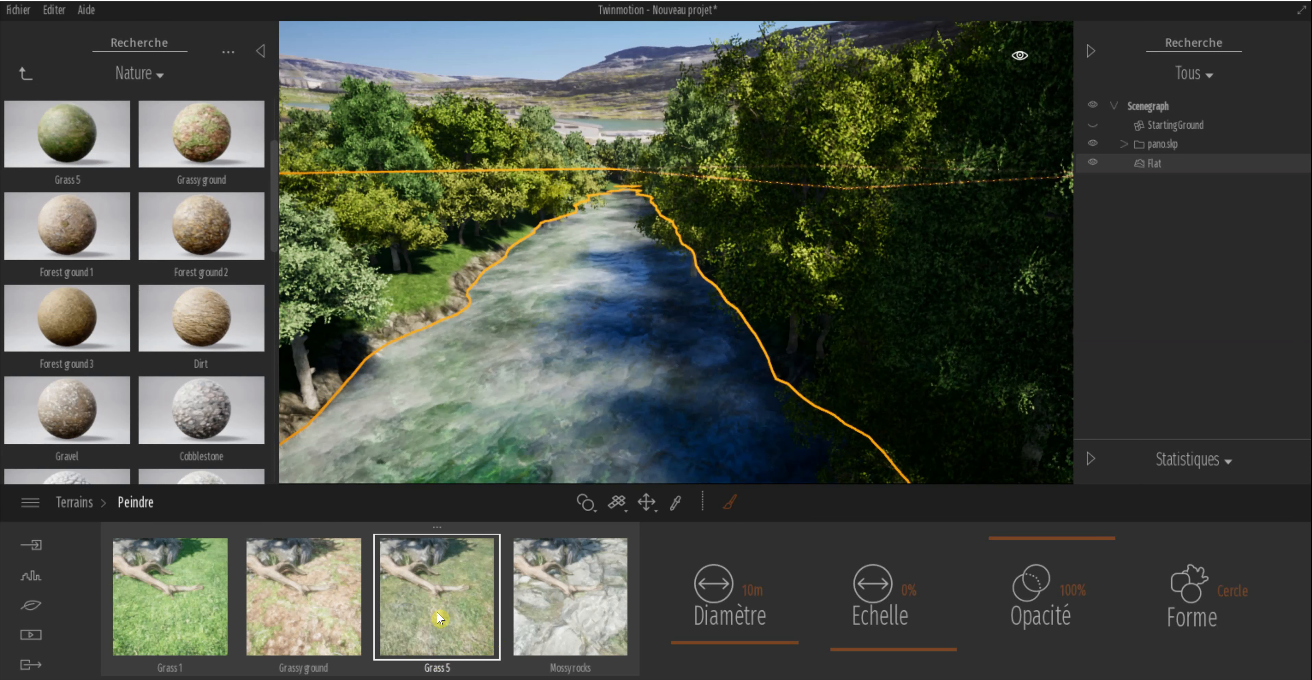
# - Paint the left riverbank with Grass 5 at 50% scale using a 3 m brush, and its edge with Mossy rocks at 75% scale
pyautogui.moveTo(704, 642)
pyautogui.mouseDown()
pyautogui.moveTo(704, 659)
pyautogui.moveTo(707, 643)
pyautogui.mouseUp()
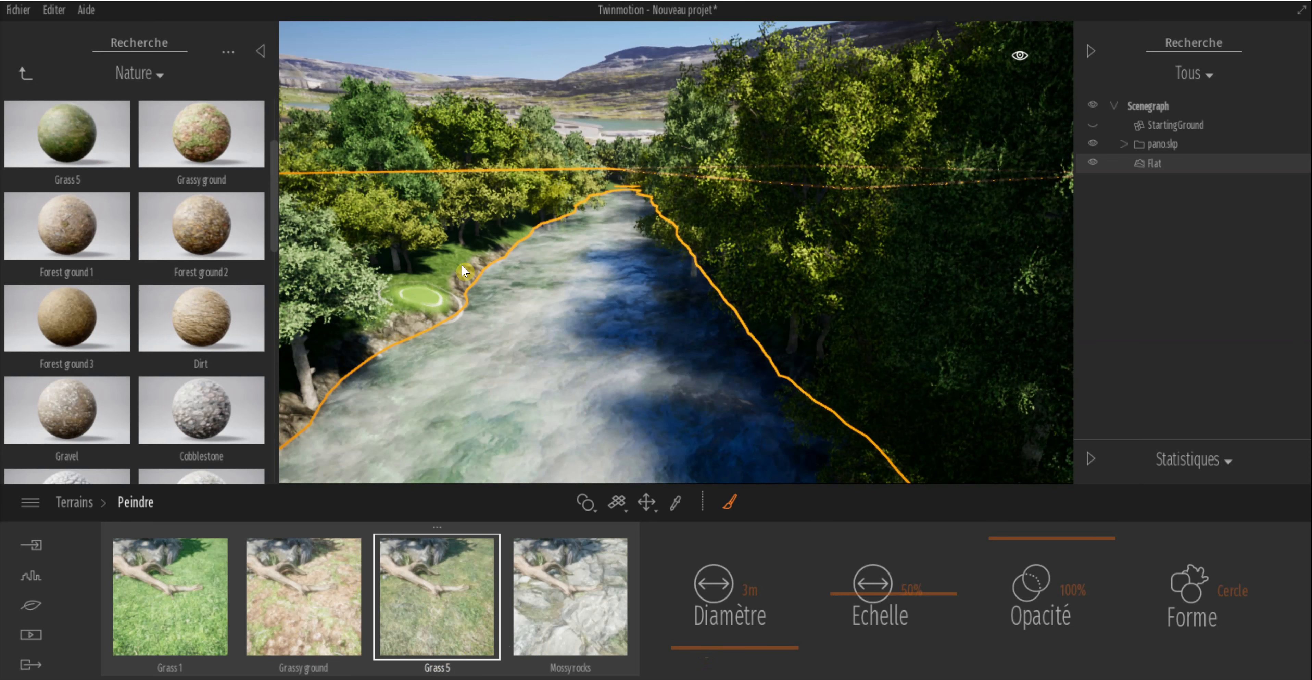
pyautogui.moveTo(503, 235); pyautogui.dragTo(446, 268)
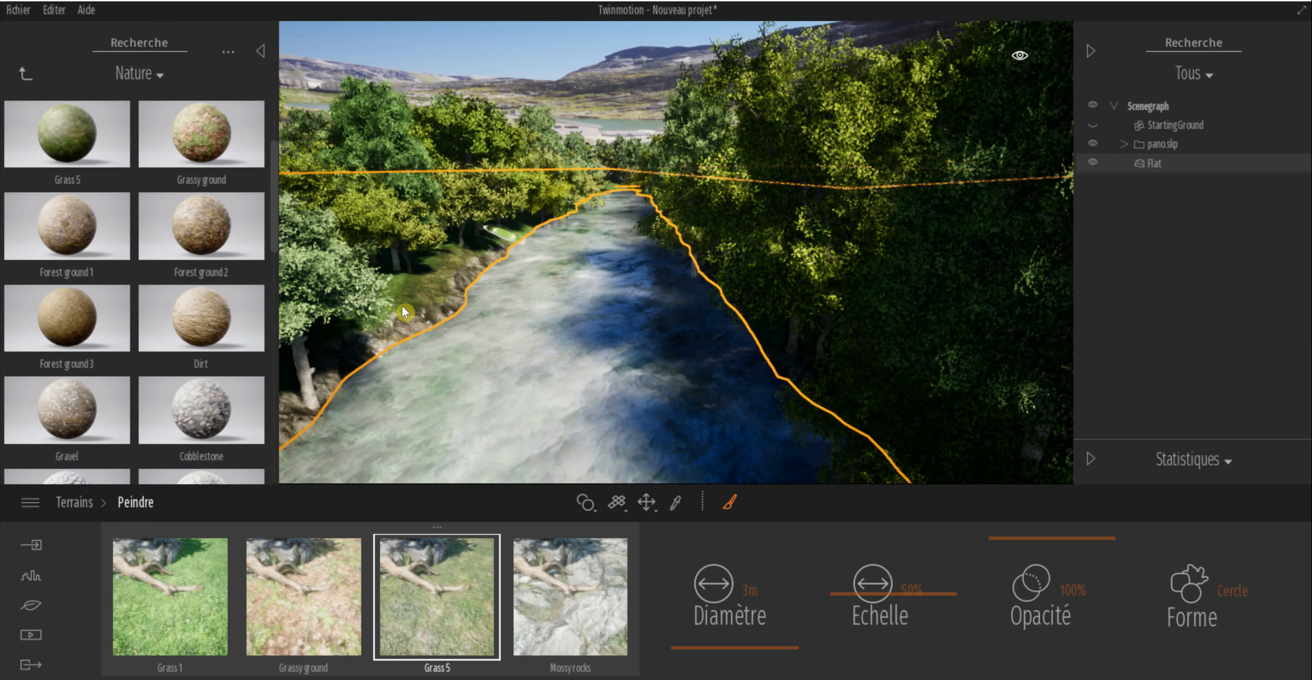
pyautogui.moveTo(401, 310); pyautogui.dragTo(369, 344)
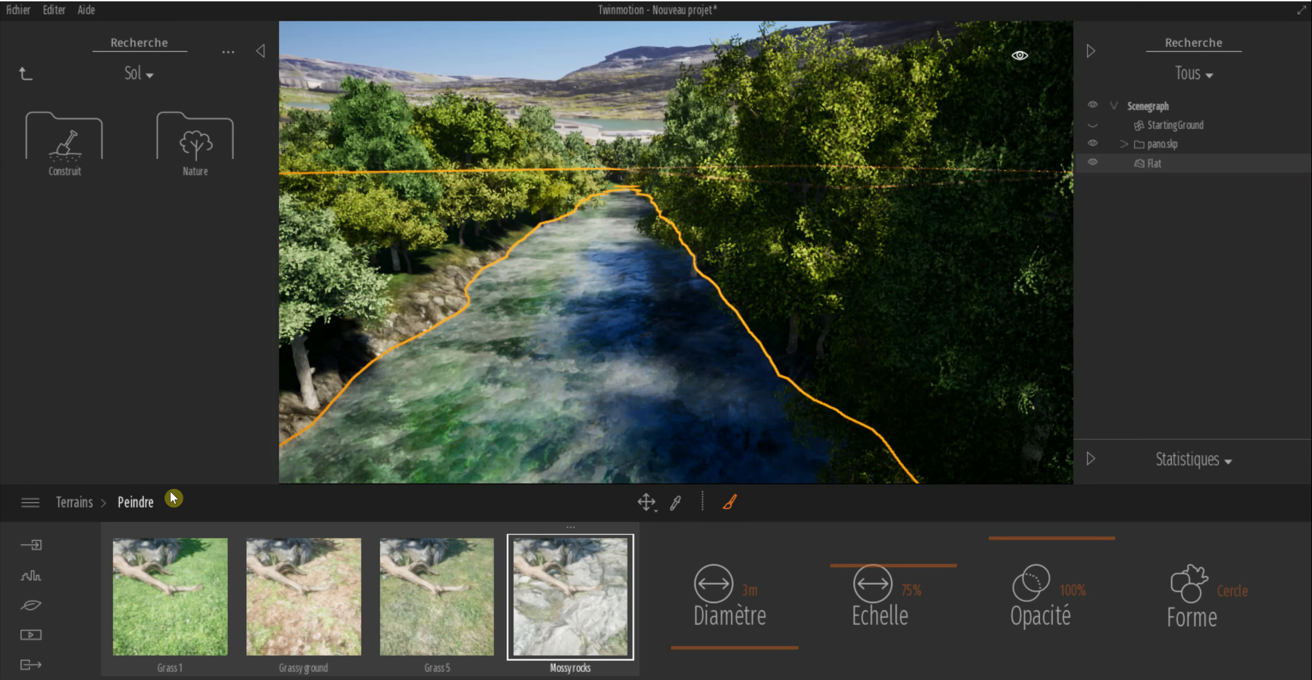
pyautogui.press('Escape')
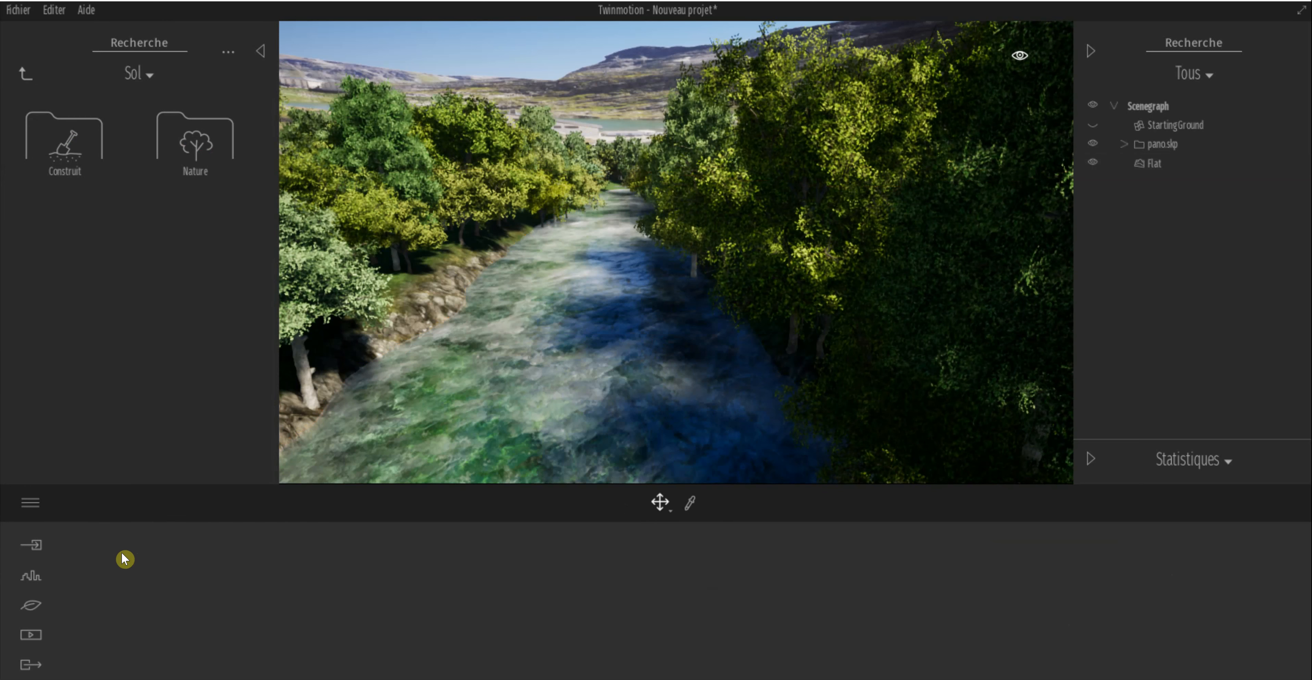
# - Place a Rock 1 boulder from the rock library in the foreground middle of the river, partly submerged in the water
pyautogui.click(24, 75)
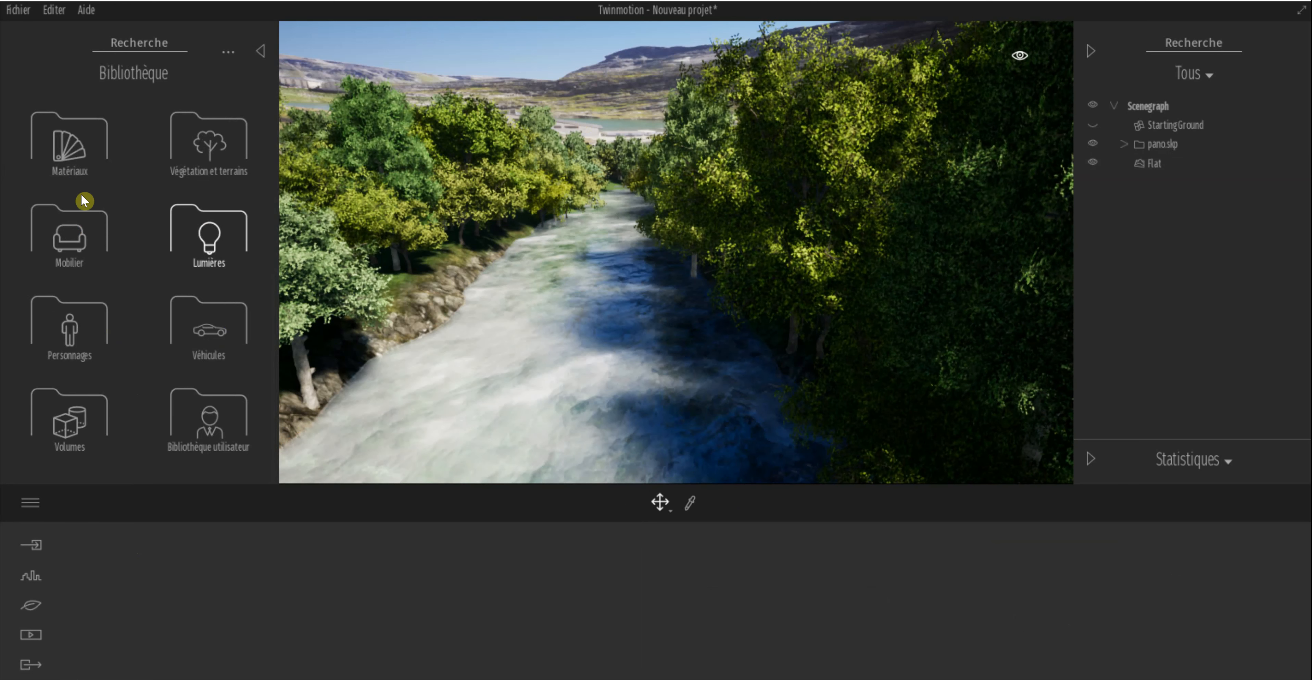
pyautogui.click(214, 150)
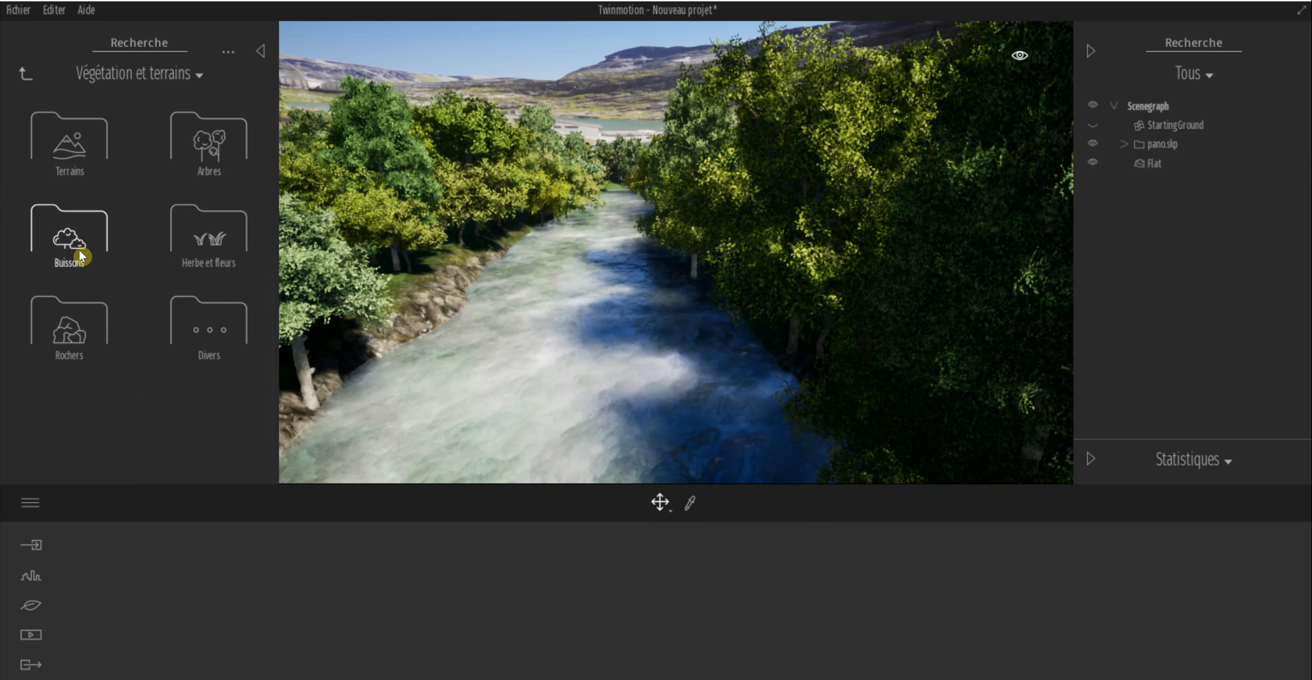
pyautogui.click(79, 331)
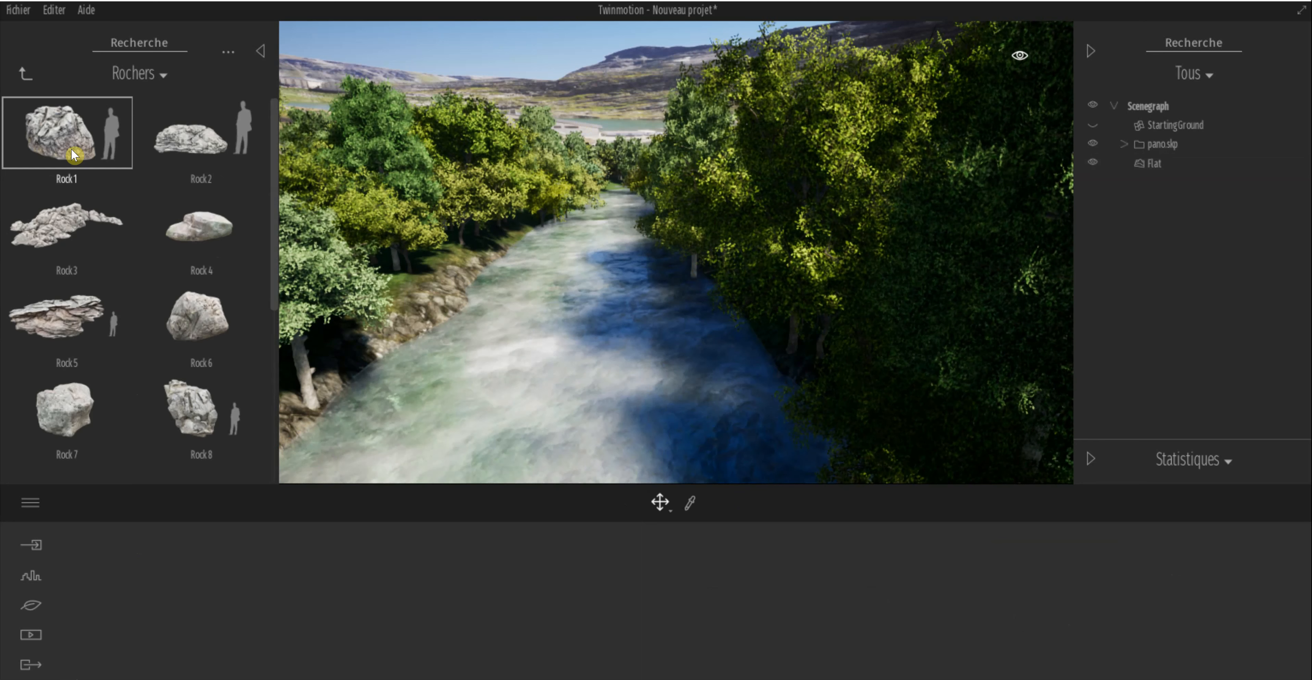
pyautogui.moveTo(74, 152); pyautogui.dragTo(524, 301)
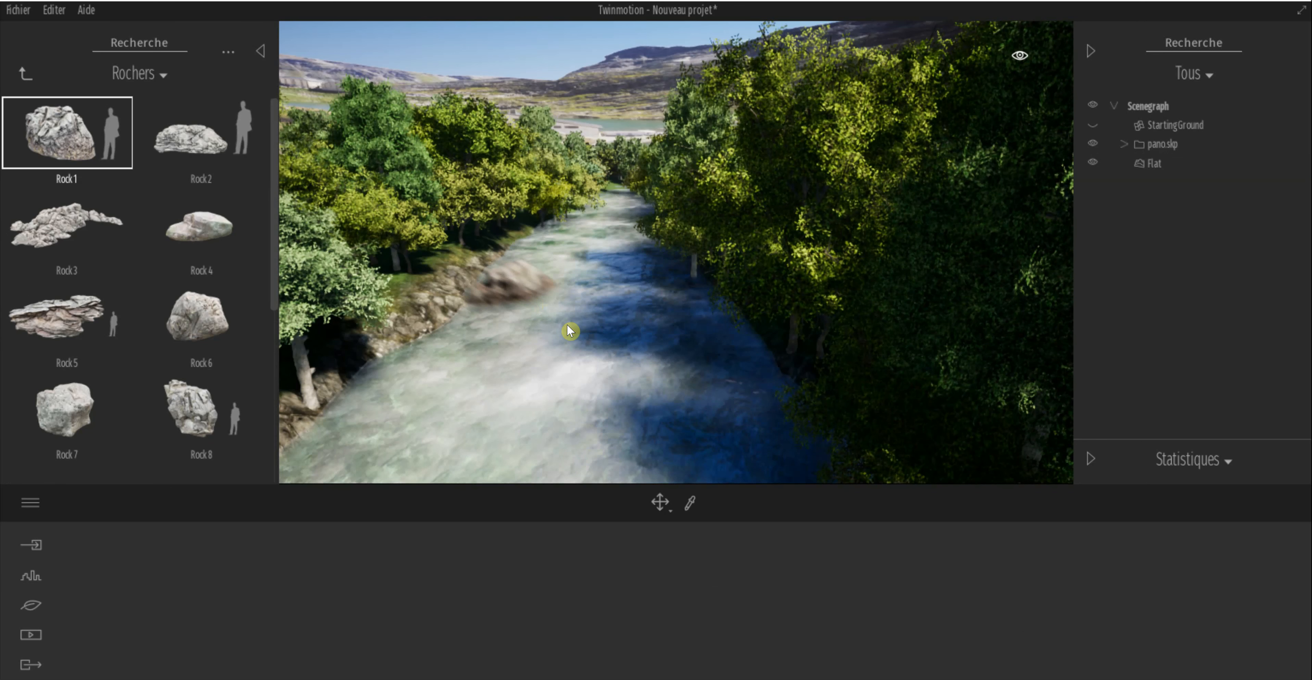
pyautogui.moveTo(582, 382); pyautogui.dragTo(569, 378)
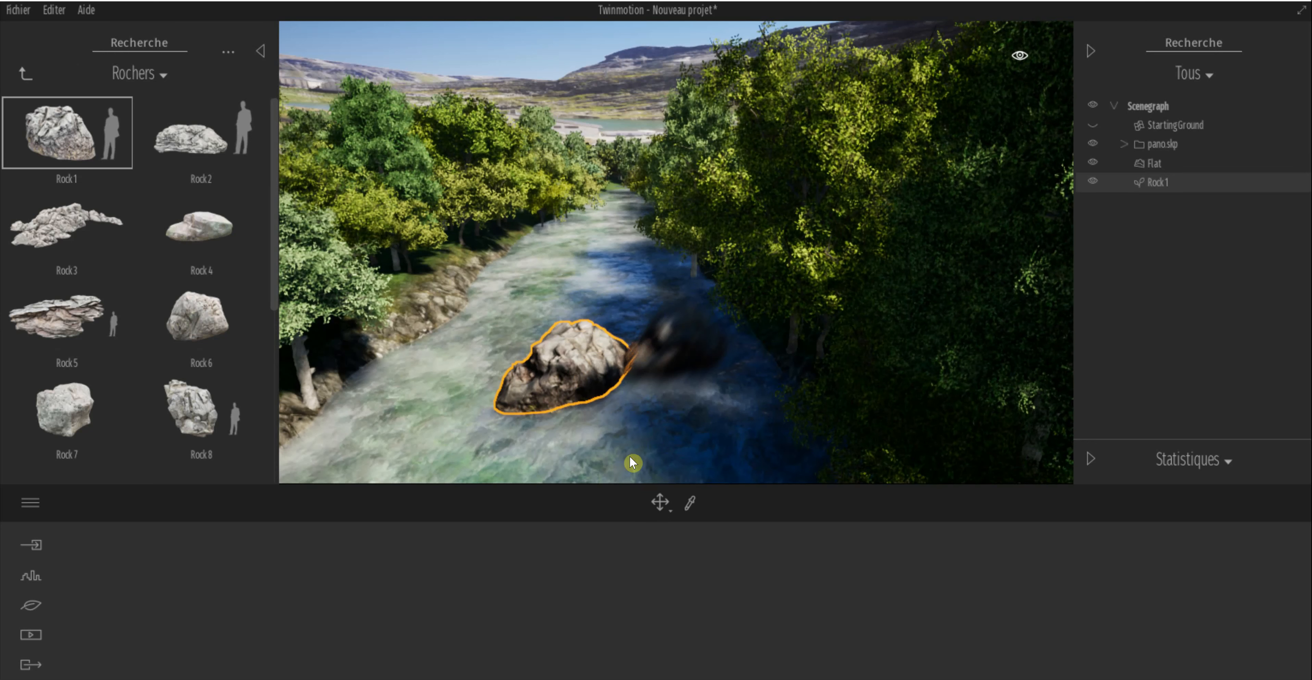
pyautogui.moveTo(568, 348); pyautogui.dragTo(567, 352)
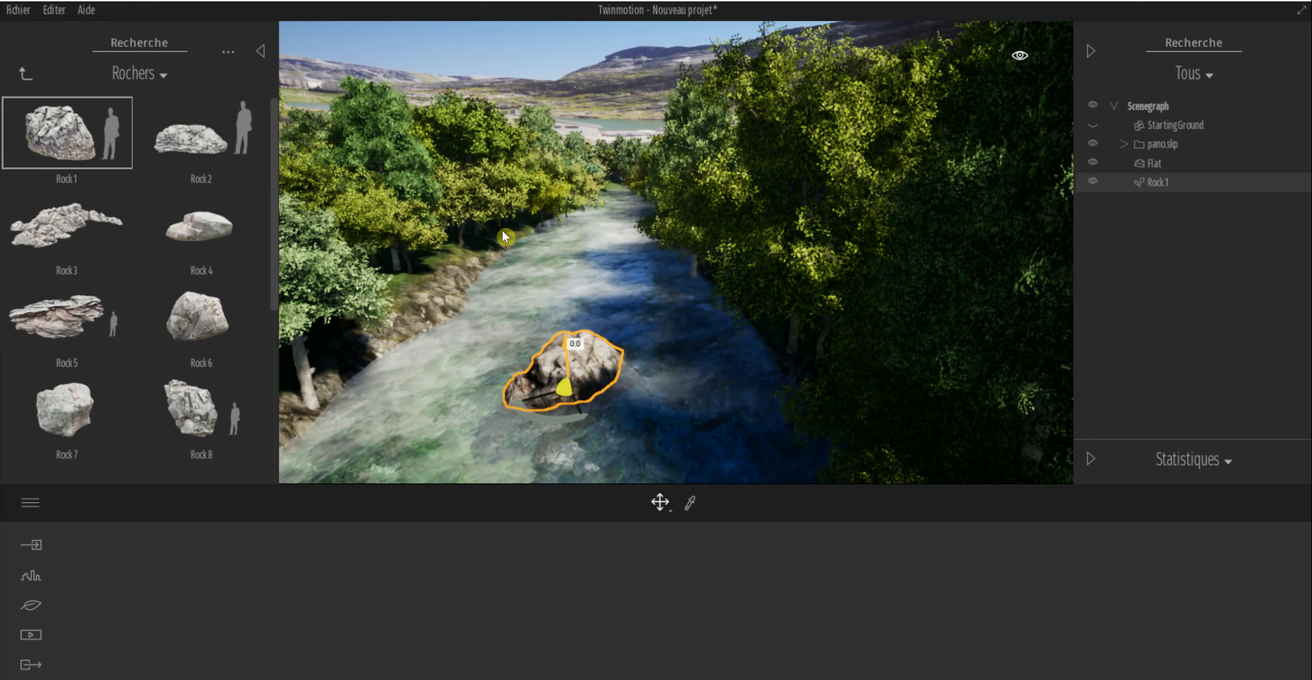
# - Place a Rock 2 in the river beyond the foreground boulder and another Rock 1 farther upstream
pyautogui.moveTo(594, 253)
pyautogui.mouseDown()
pyautogui.moveTo(579, 260)
pyautogui.moveTo(585, 249)
pyautogui.mouseUp()
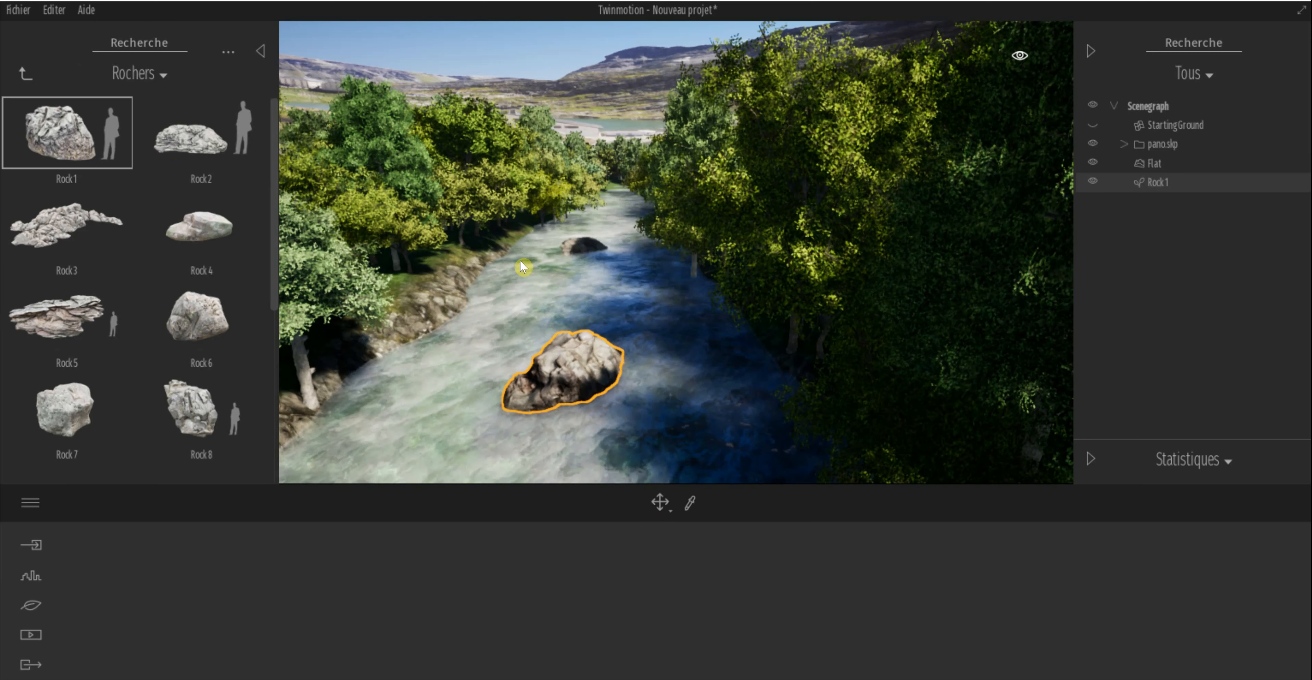
pyautogui.click(115, 391)
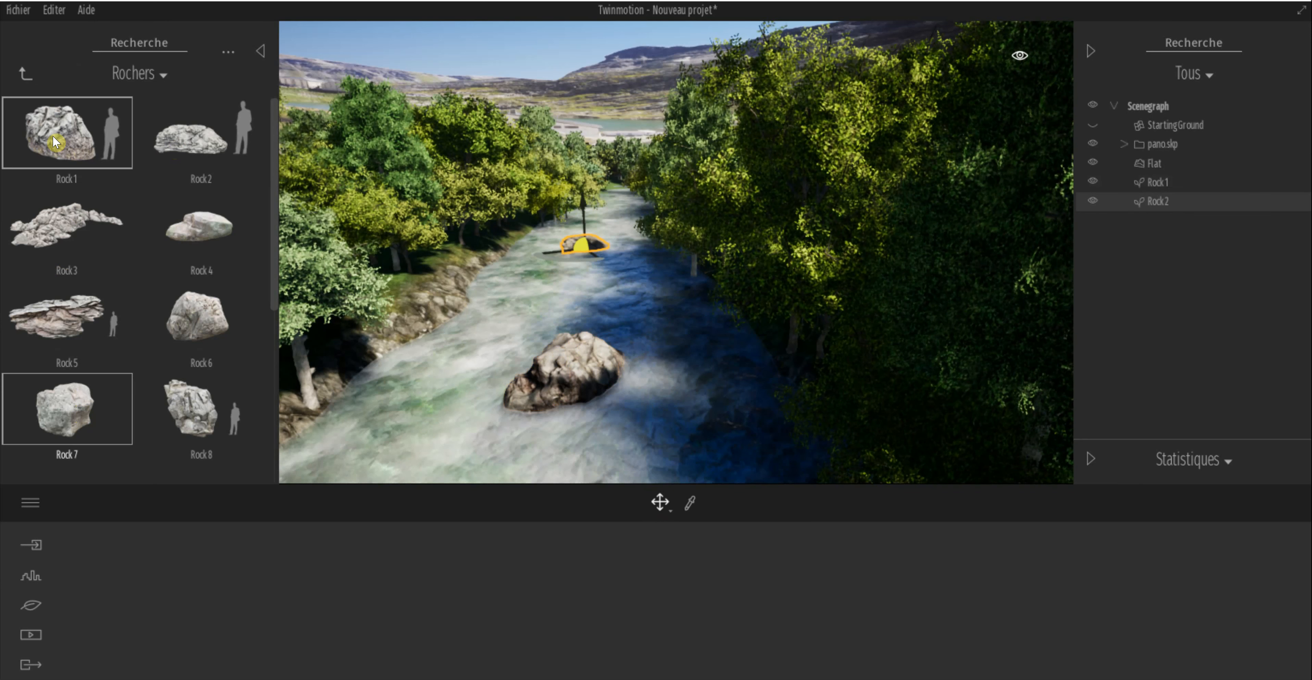
pyautogui.moveTo(572, 212); pyautogui.dragTo(627, 215)
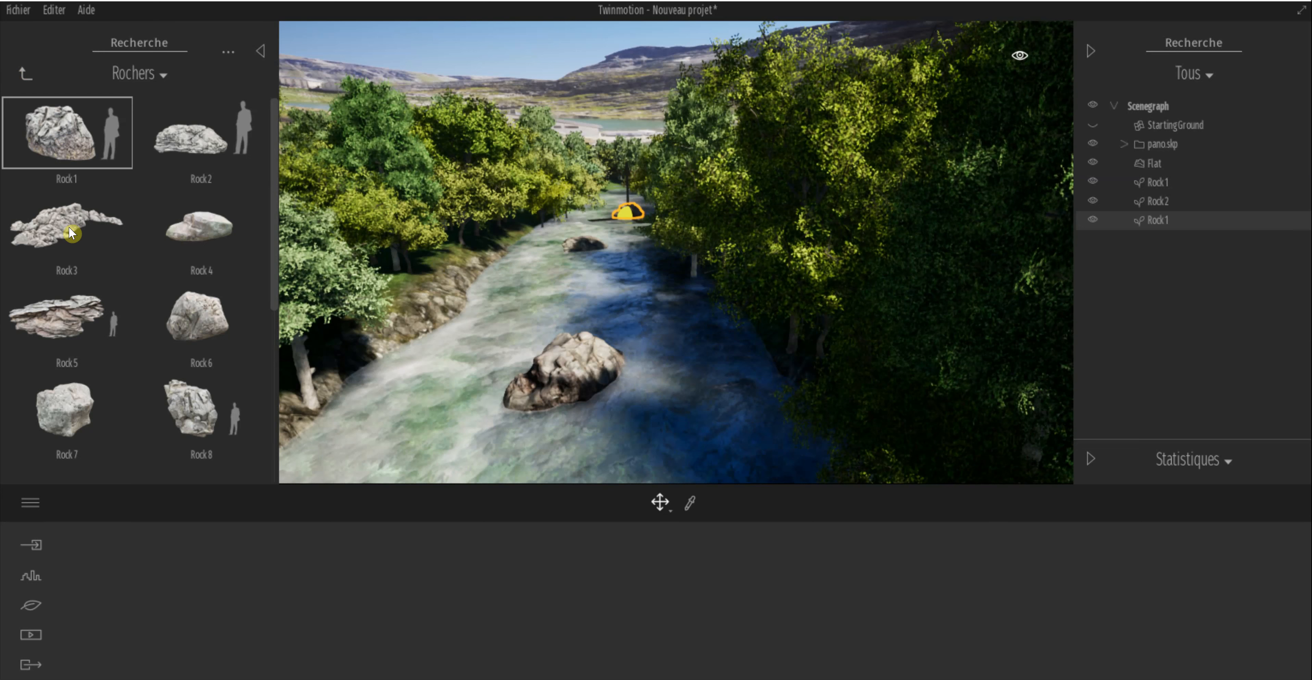
# - Place an Azalea 1 bush on the rocky edge of the left riverbank
pyautogui.click(22, 76)
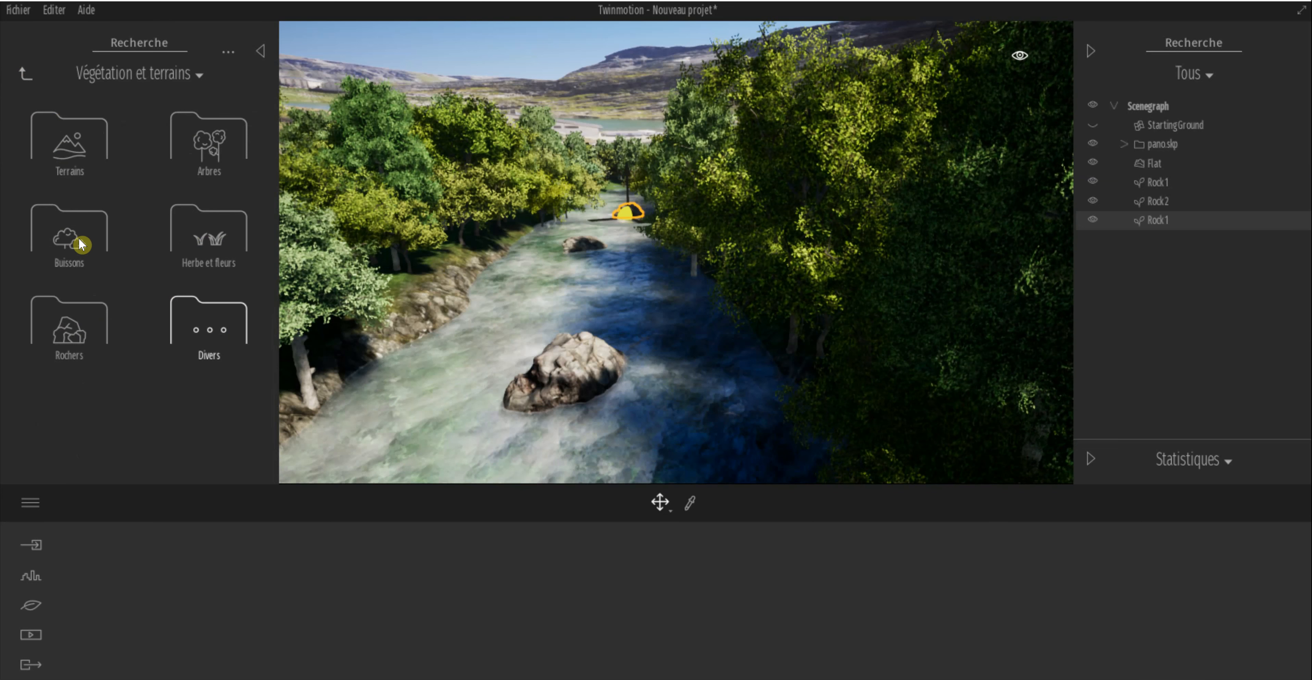
pyautogui.click(69, 236)
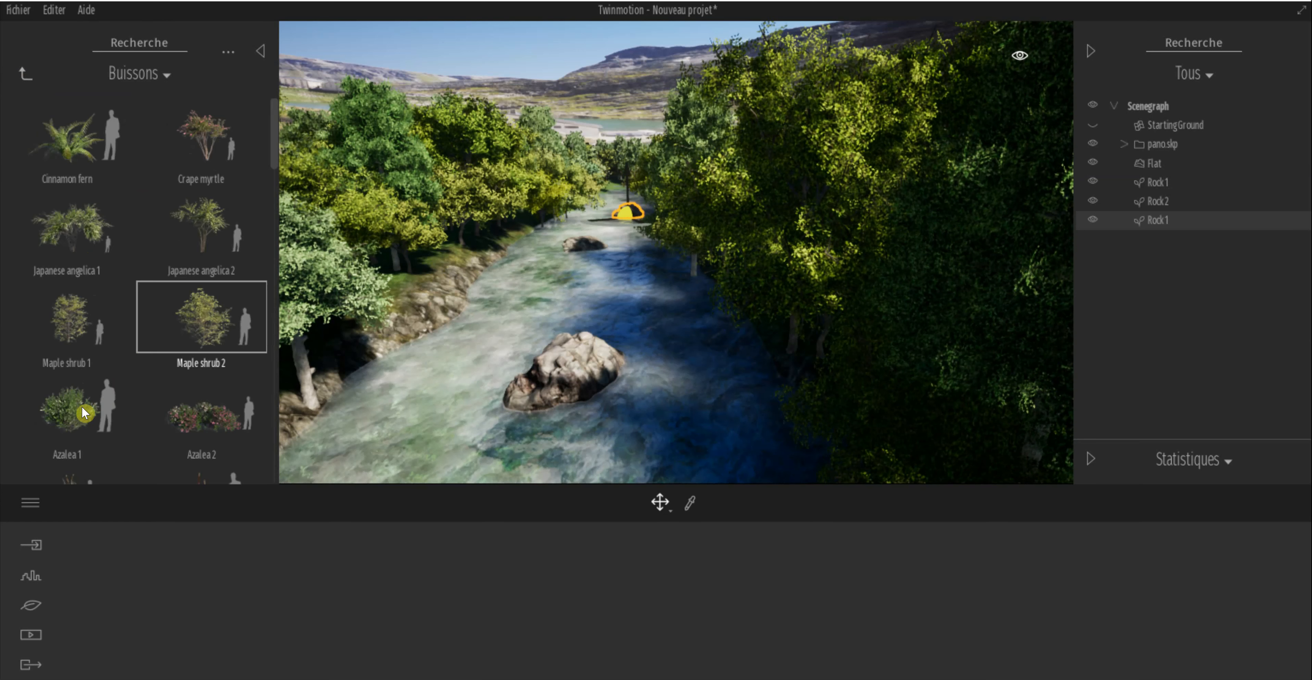
pyautogui.moveTo(444, 301); pyautogui.dragTo(438, 316)
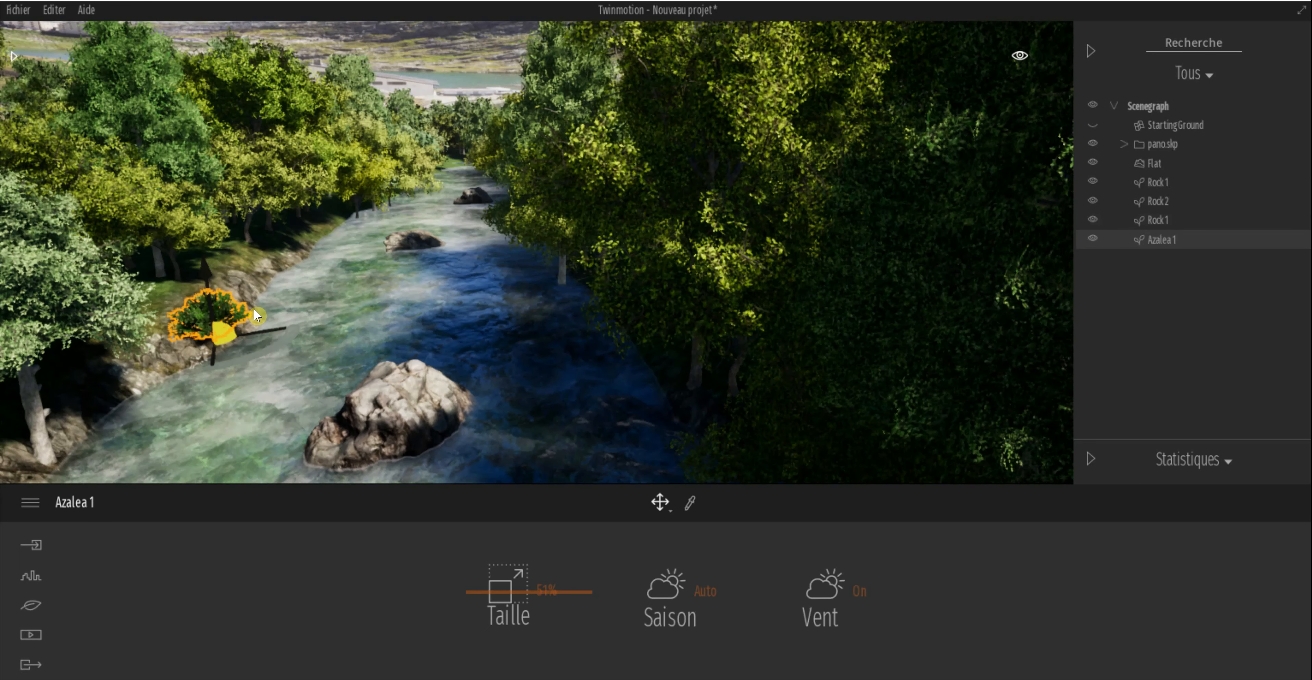
# - Add a Maple shrub 2 on the left riverbank, nearer the viewer than the azalea, and deselect it
pyautogui.click(23, 58)
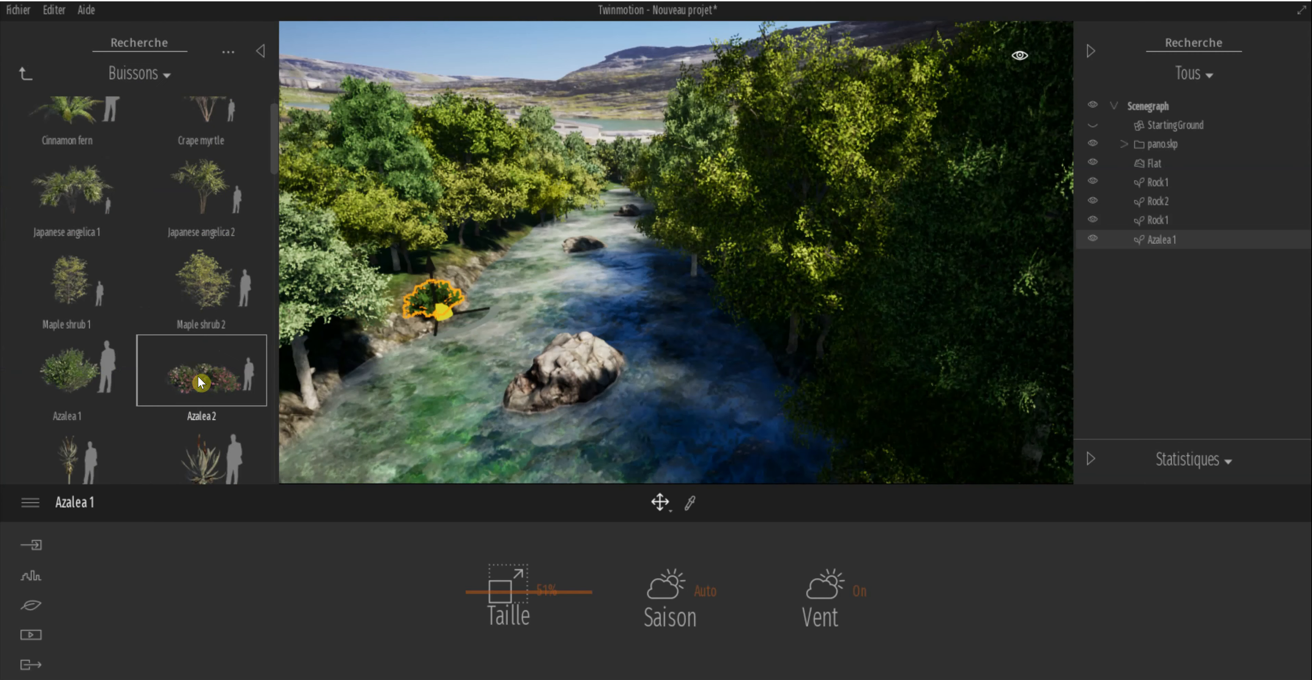
pyautogui.moveTo(225, 374); pyautogui.dragTo(243, 374)
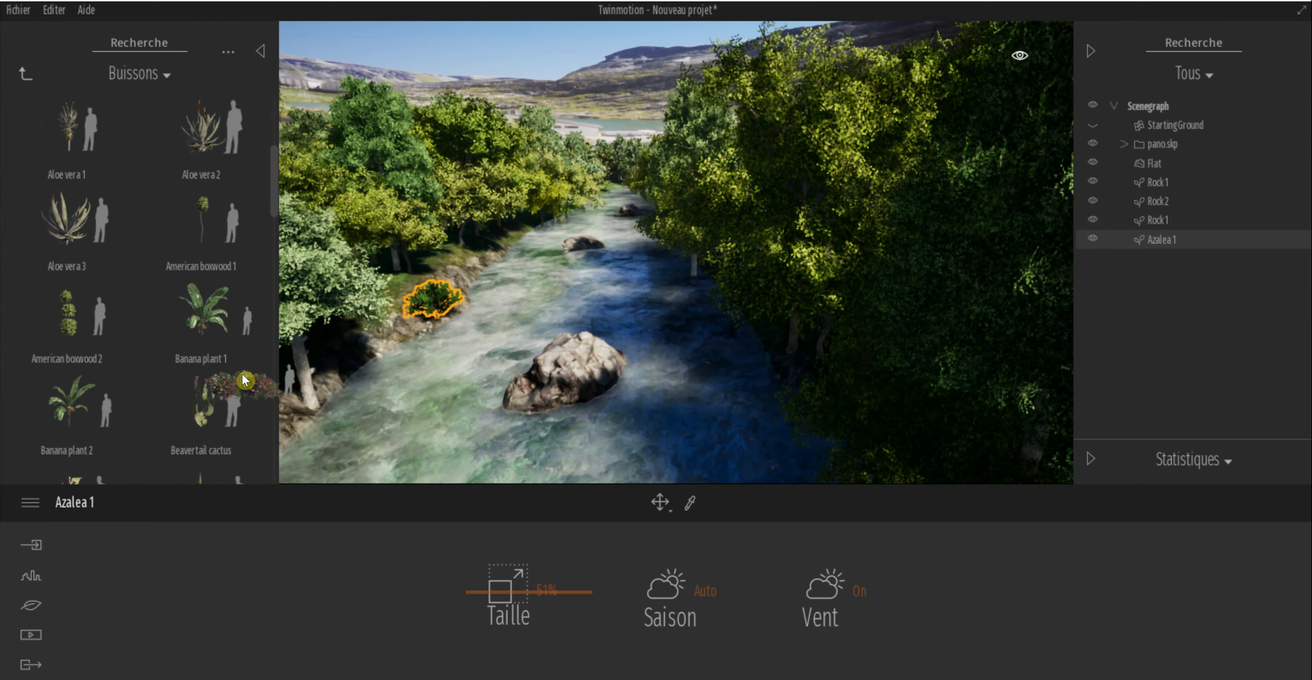
pyautogui.scroll(2, 191, 175)
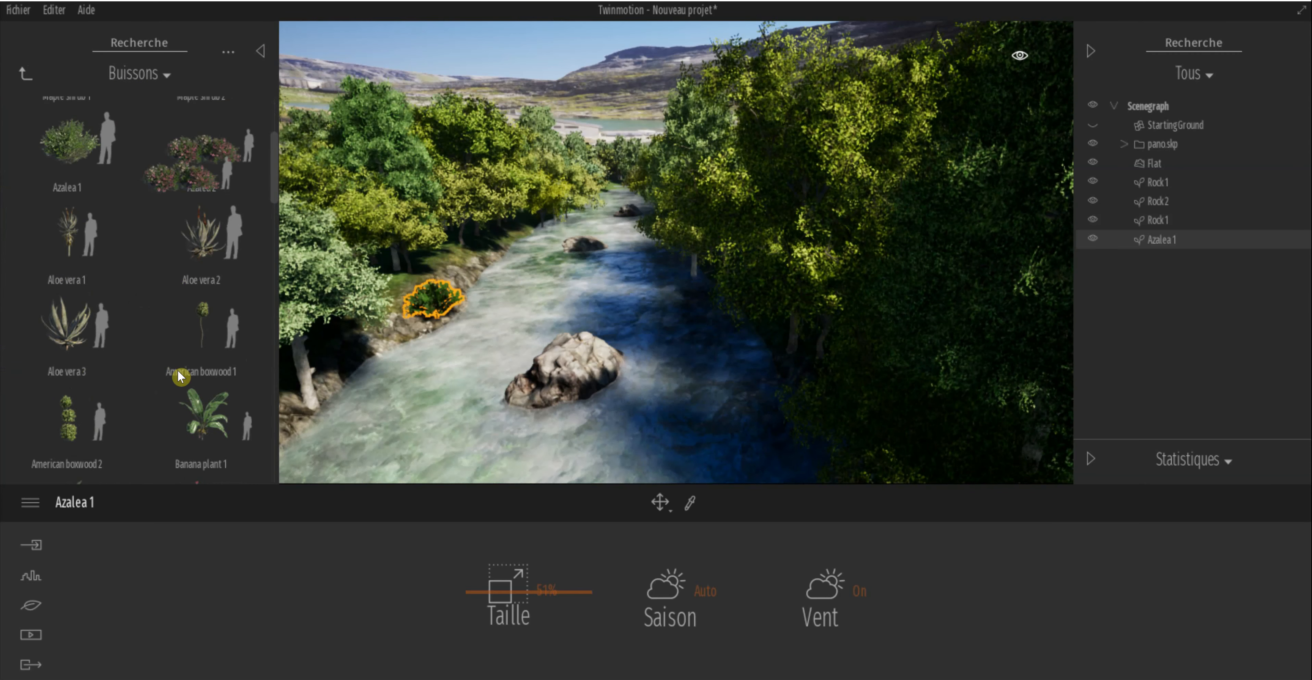
pyautogui.scroll(3, 201, 202)
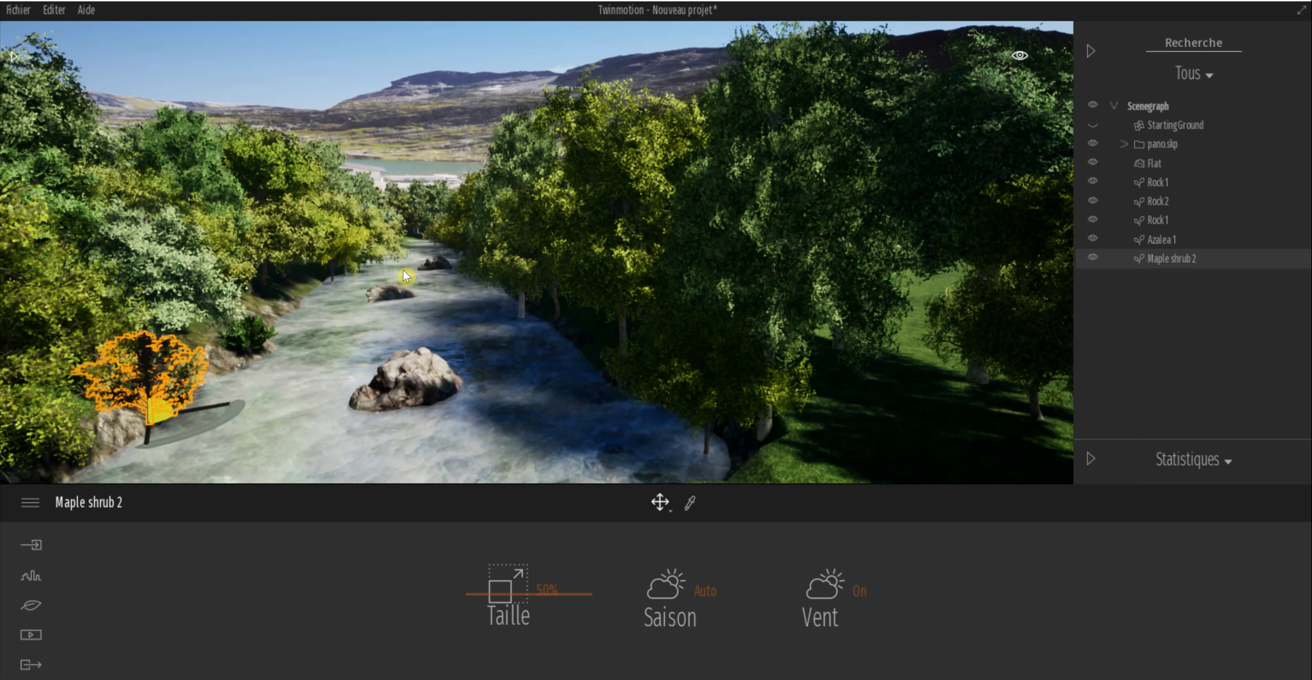
pyautogui.click(405, 276)
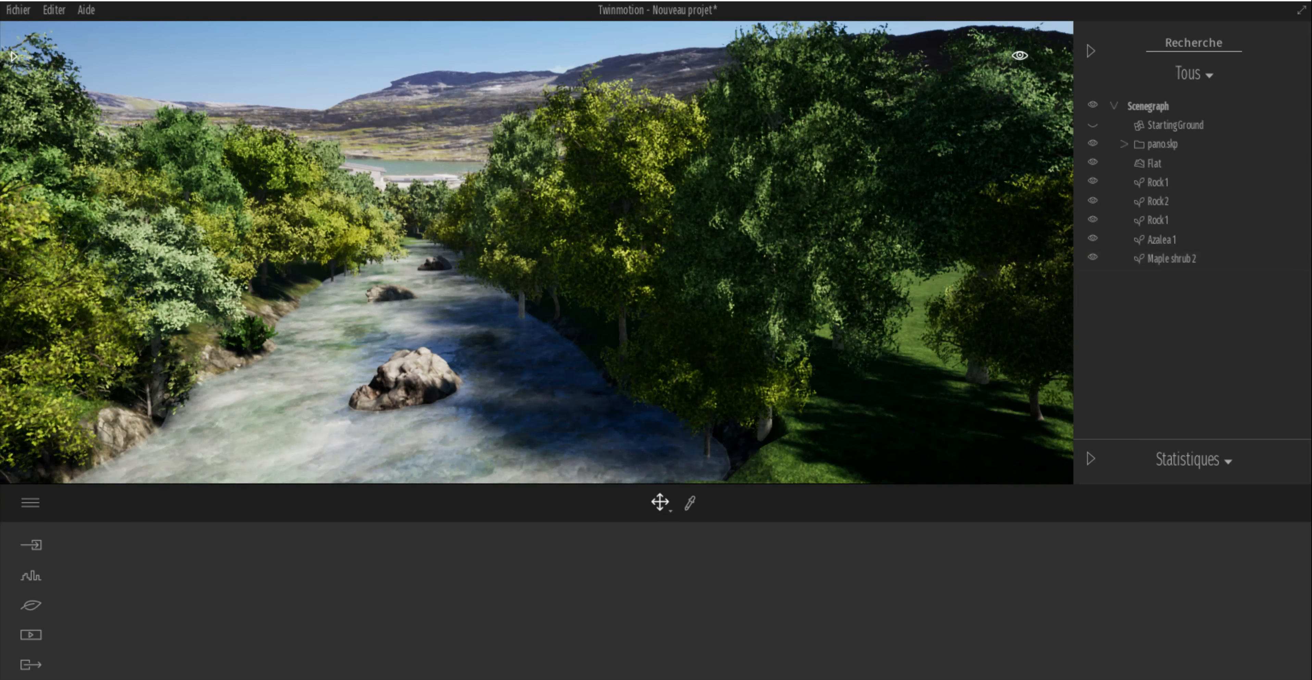
# - Raise the right riverbank terrain under the trees with the Sculpt tool at 9 m diameter and 15% intensity, undoing the last stroke
pyautogui.moveTo(381, 254)
pyautogui.mouseDown(button='right')
pyautogui.moveTo(378, 285)
pyautogui.moveTo(384, 264)
pyautogui.mouseUp(button='right')
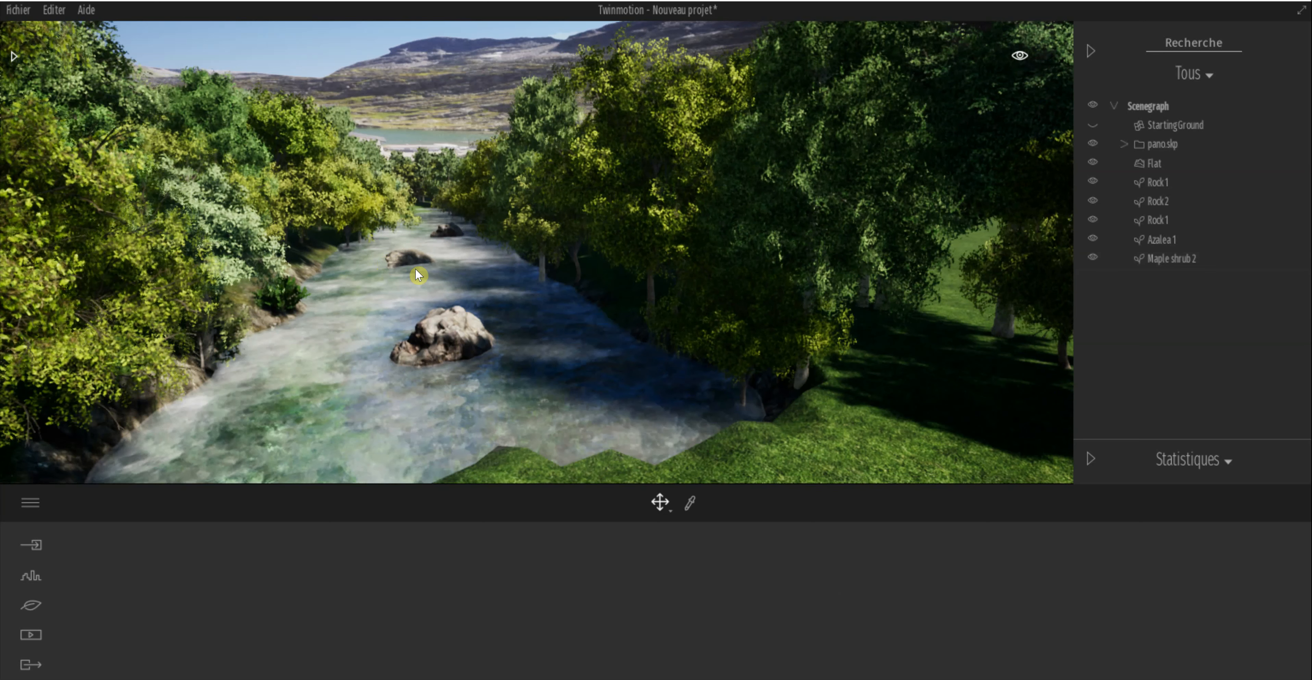
pyautogui.keyDown('shift'); pyautogui.moveTo(683, 378); pyautogui.dragTo(721, 329, button='middle'); pyautogui.keyUp('shift')
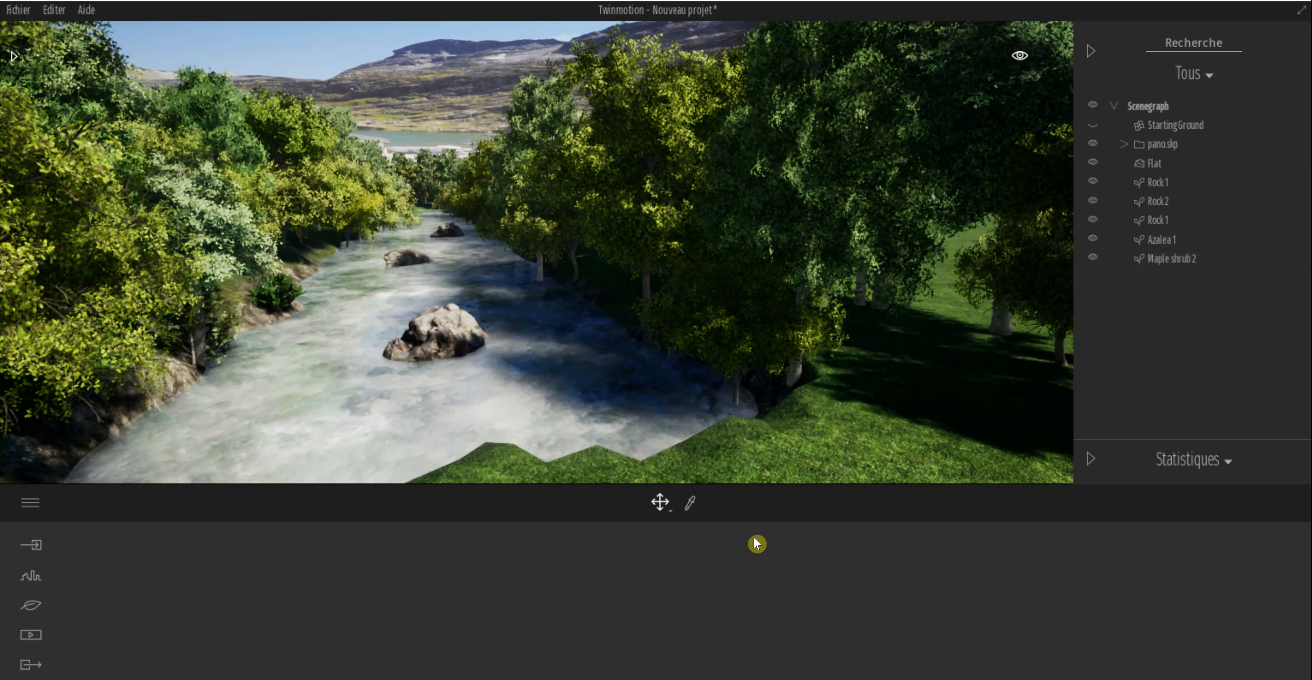
pyautogui.click(836, 352)
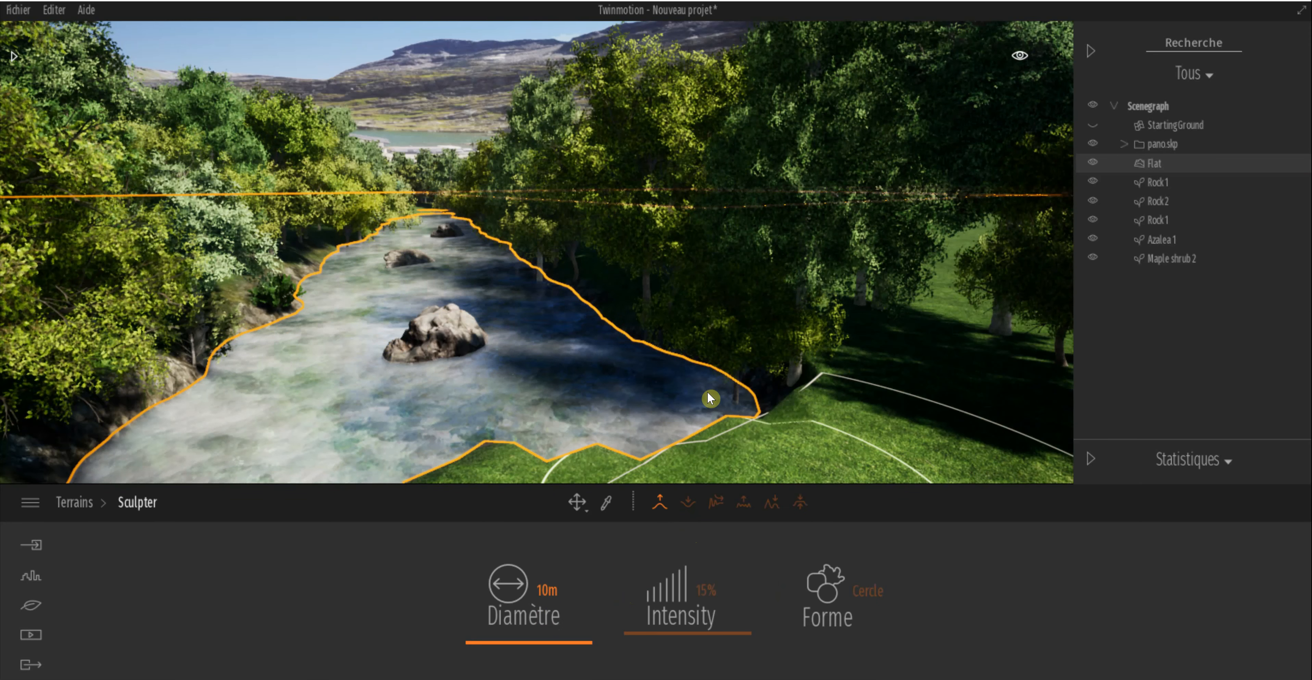
pyautogui.moveTo(647, 354); pyautogui.dragTo(611, 313)
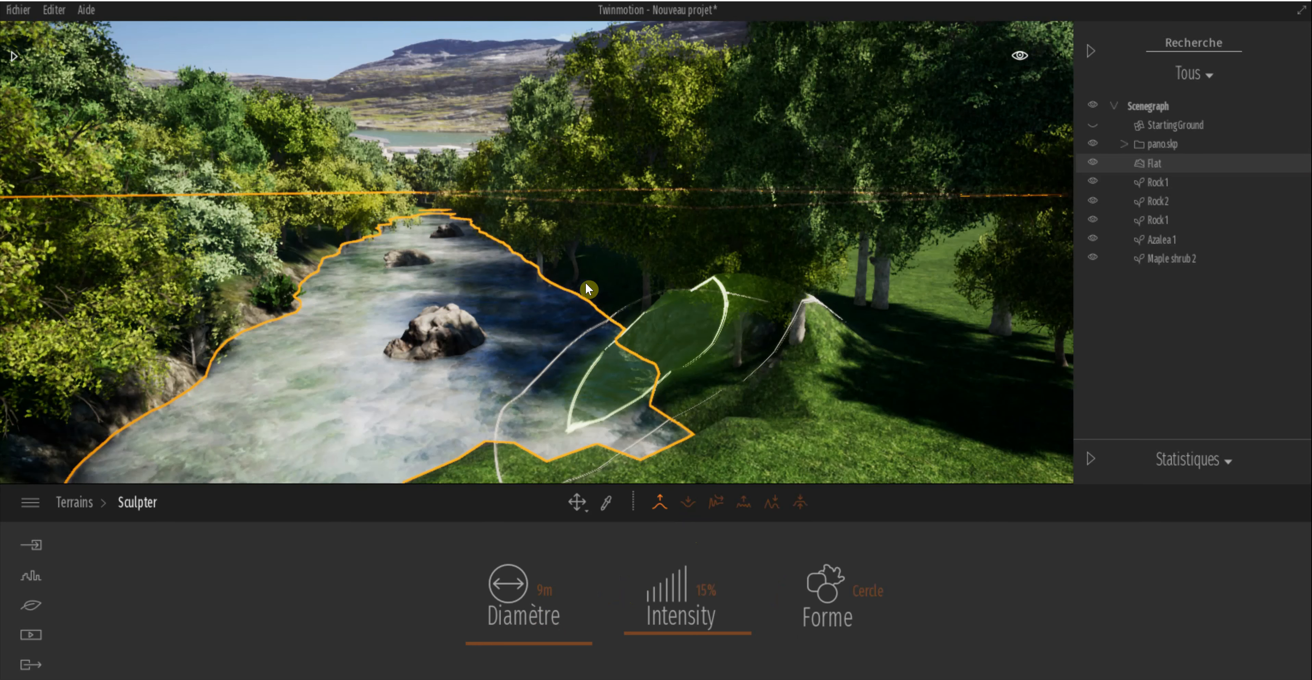
pyautogui.hotkey('ctrl', 'z')
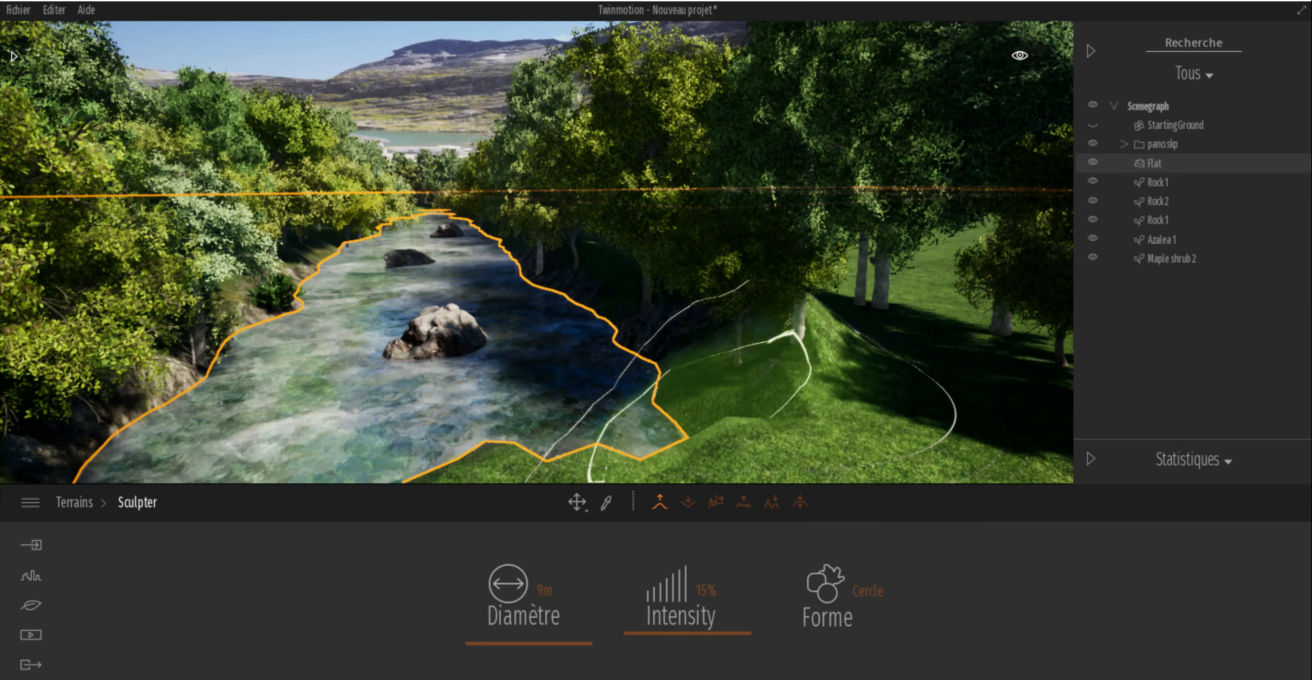
pyautogui.press('Escape')
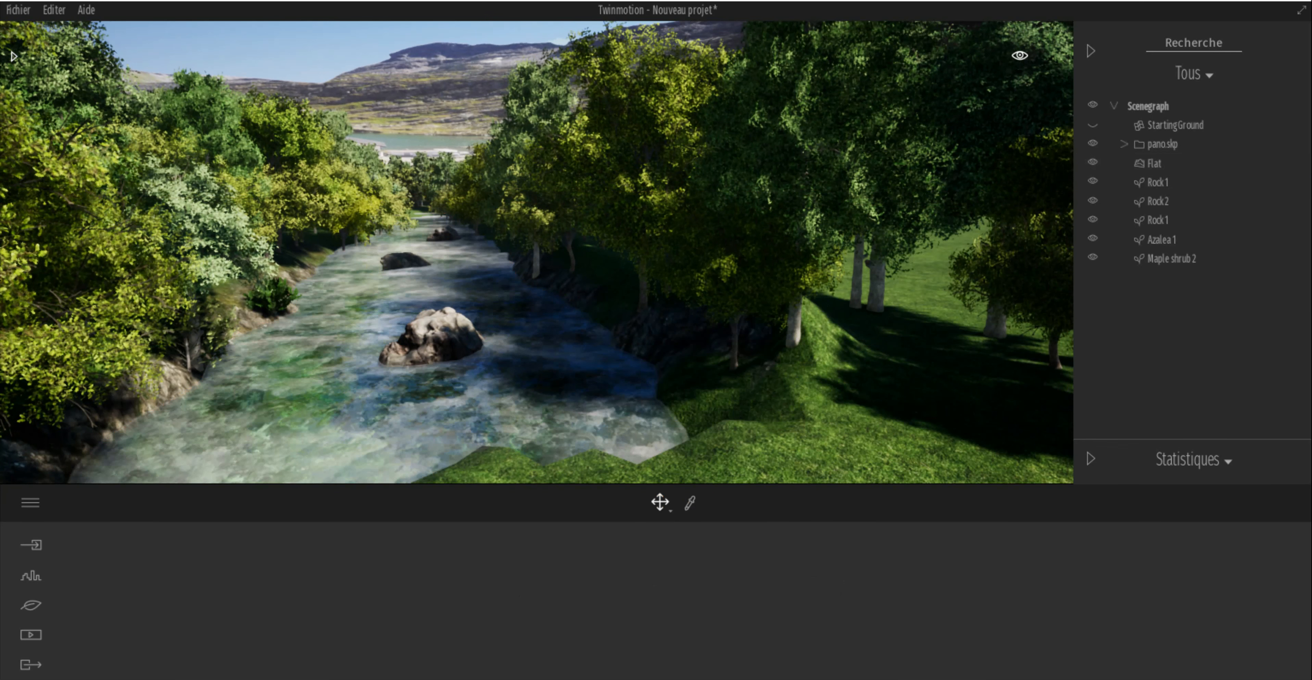
# - Frame the view upstream along the river between the tree-lined banks and create a still image from it
pyautogui.moveTo(537, 252); pyautogui.dragTo(496, 240, button='right')
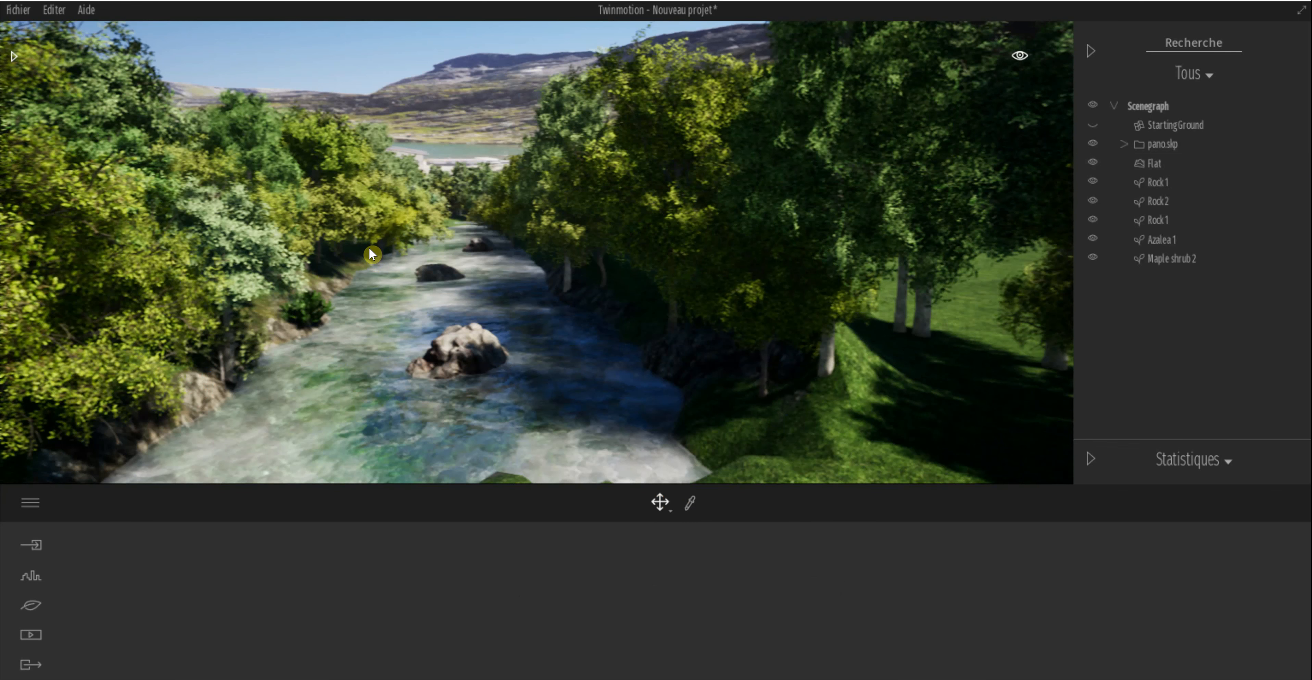
pyautogui.moveTo(387, 261); pyautogui.dragTo(346, 266, button='right')
pyautogui.press('Up')
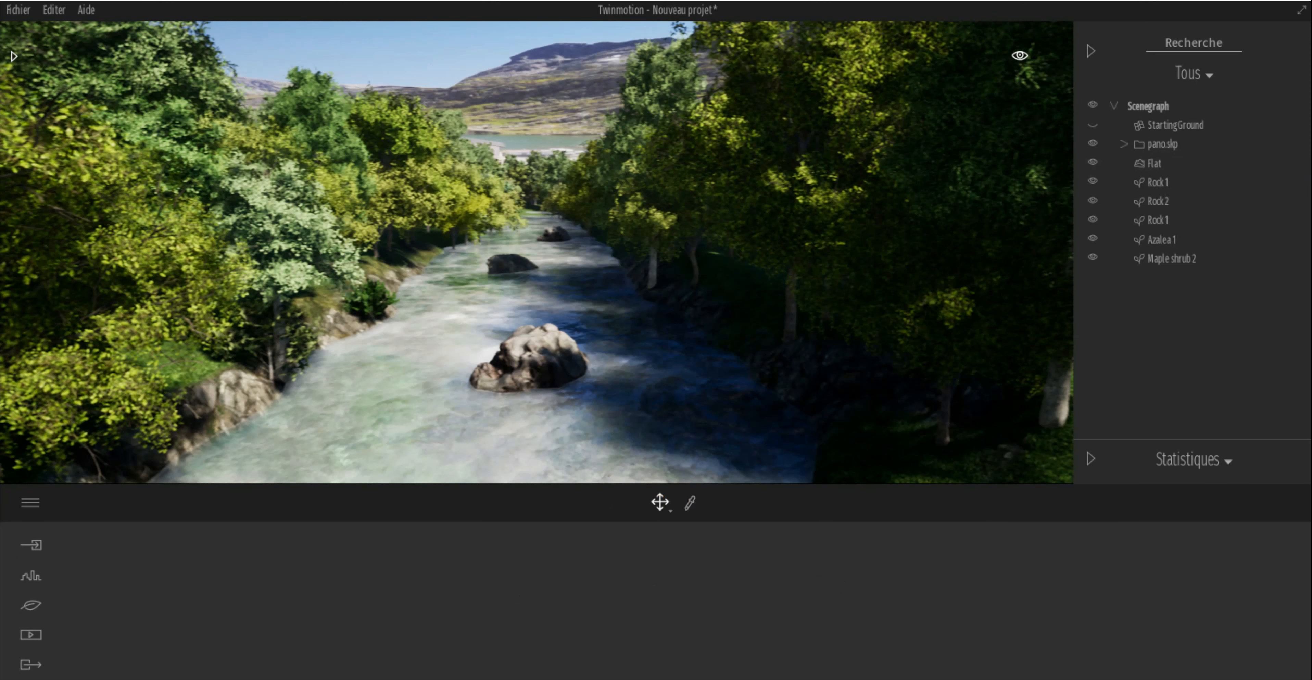
pyautogui.moveTo(537, 251); pyautogui.dragTo(502, 244, button='right')
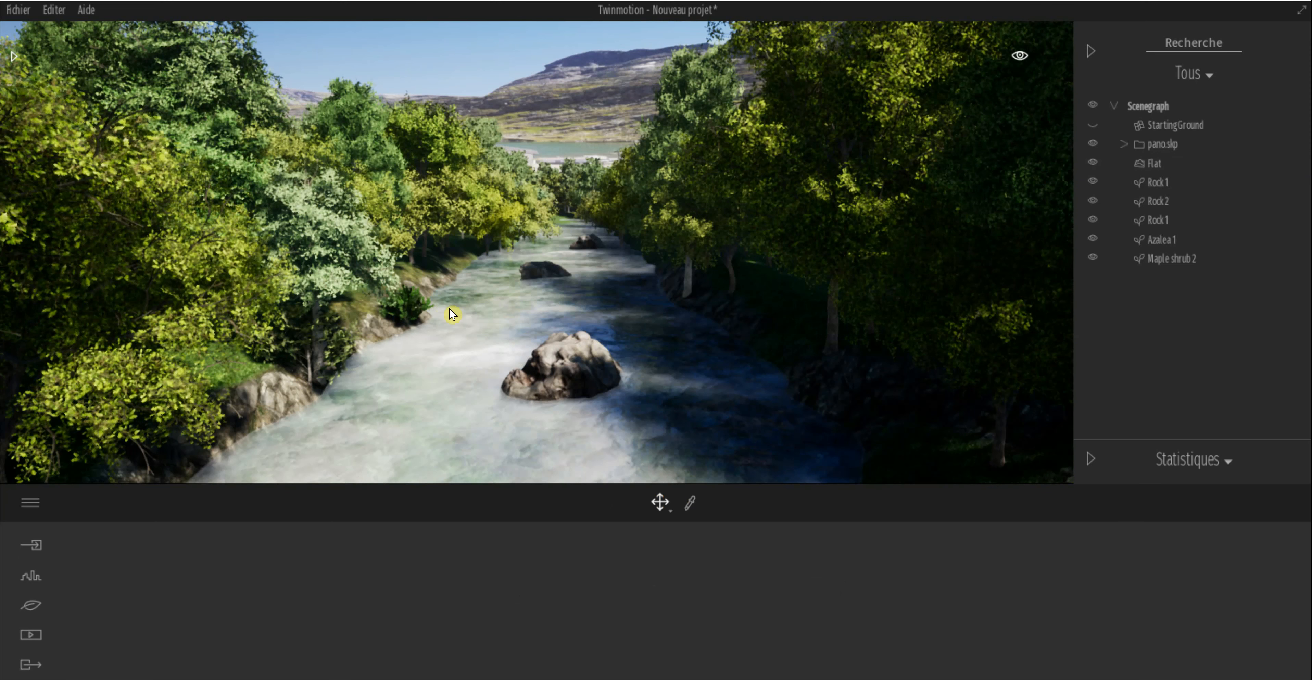
pyautogui.click(38, 631)
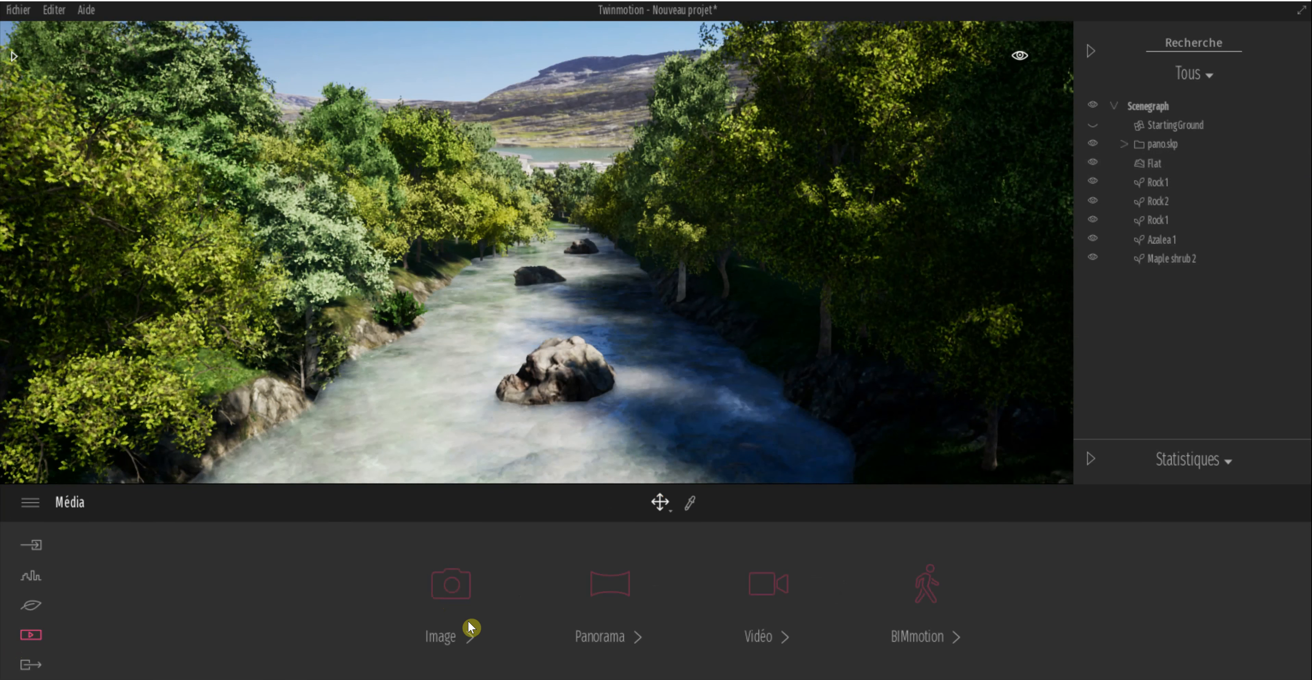
pyautogui.click(462, 586)
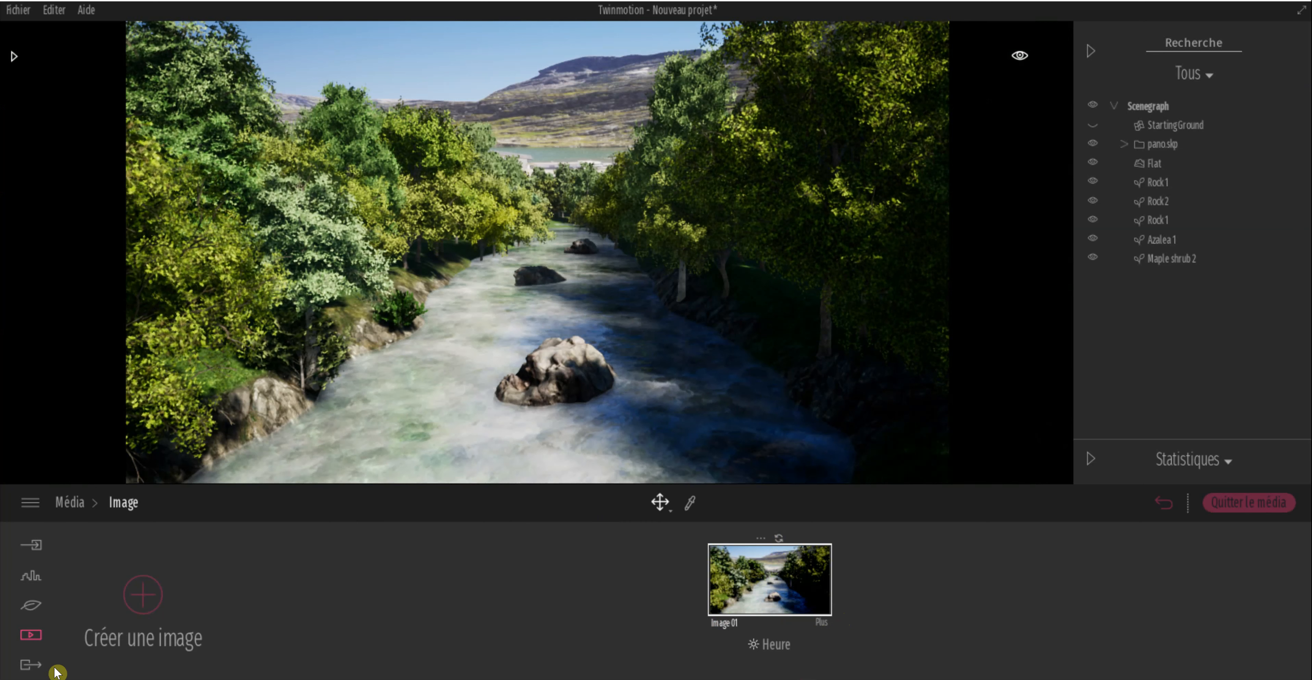
# - Select Image 01 for export and turn on Réflexion max. in the image export settings
pyautogui.click(31, 665)
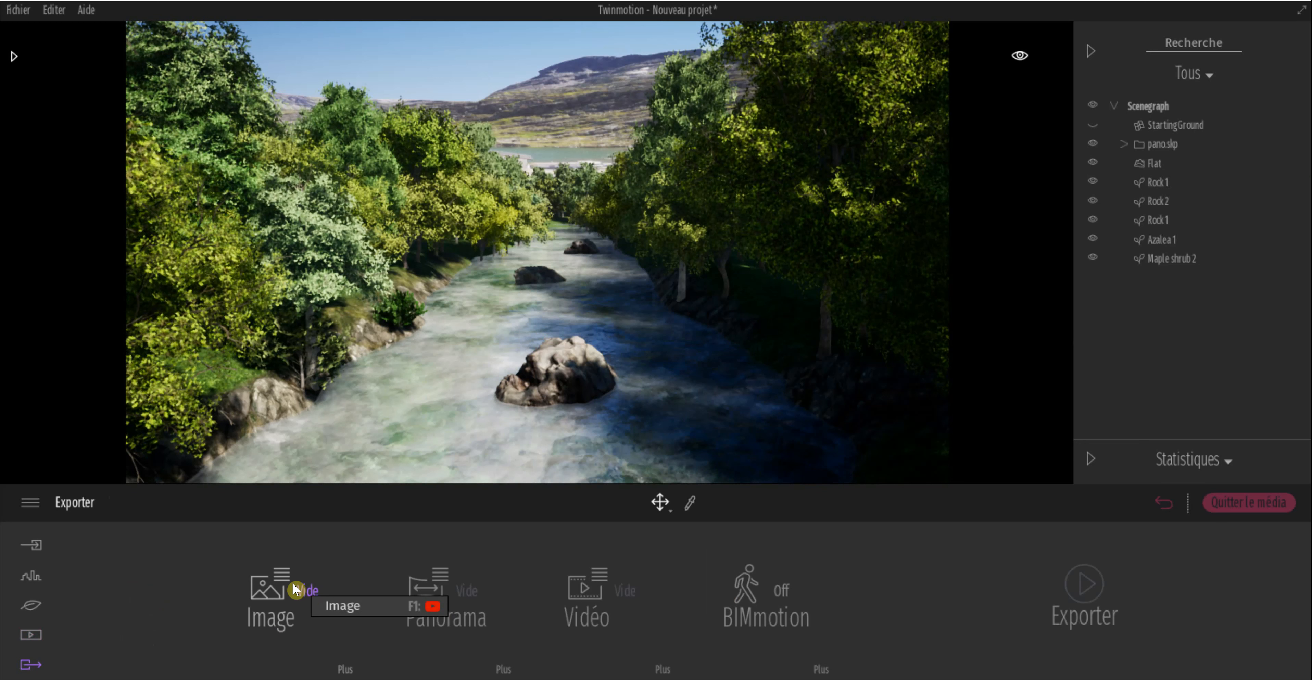
pyautogui.moveTo(299, 541)
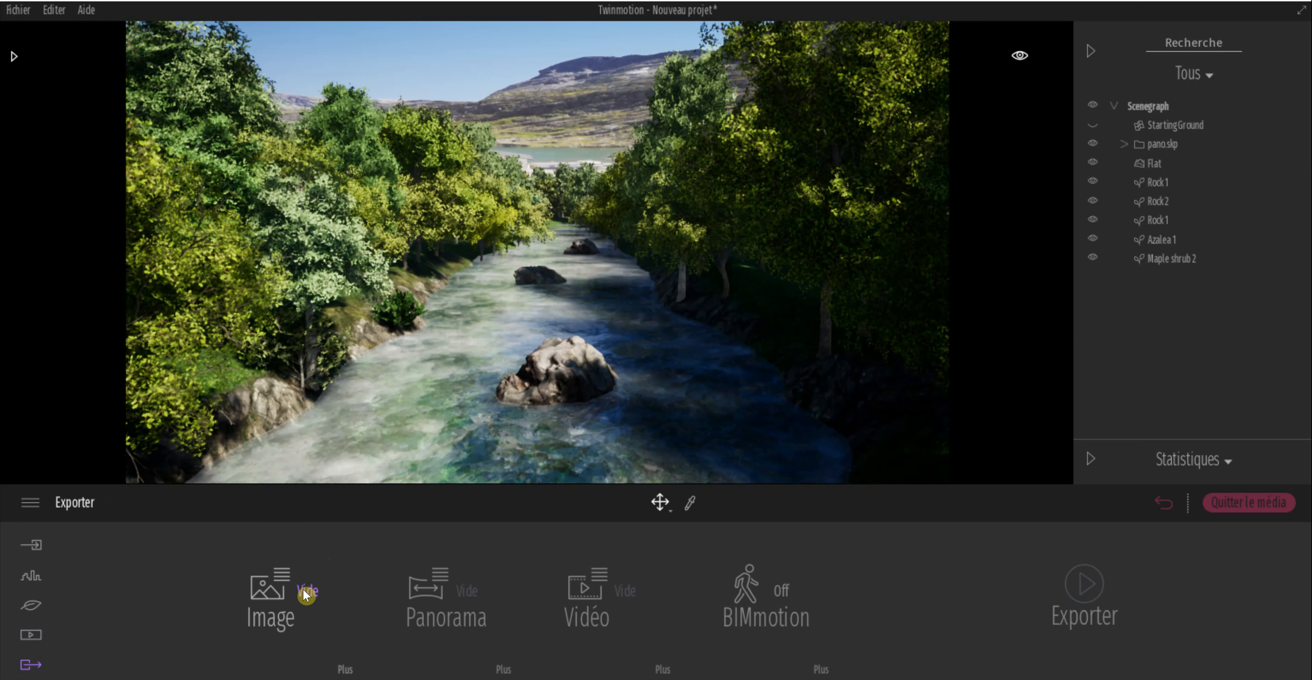
pyautogui.click(274, 540)
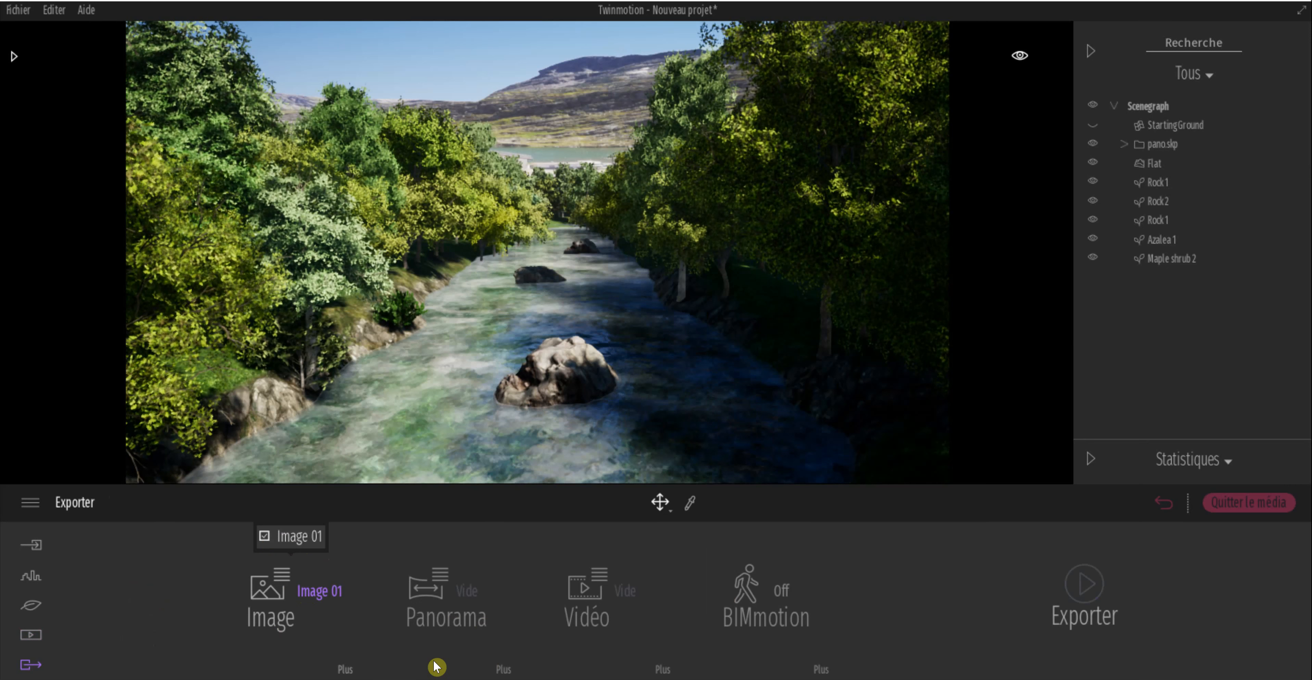
pyautogui.click(1079, 590)
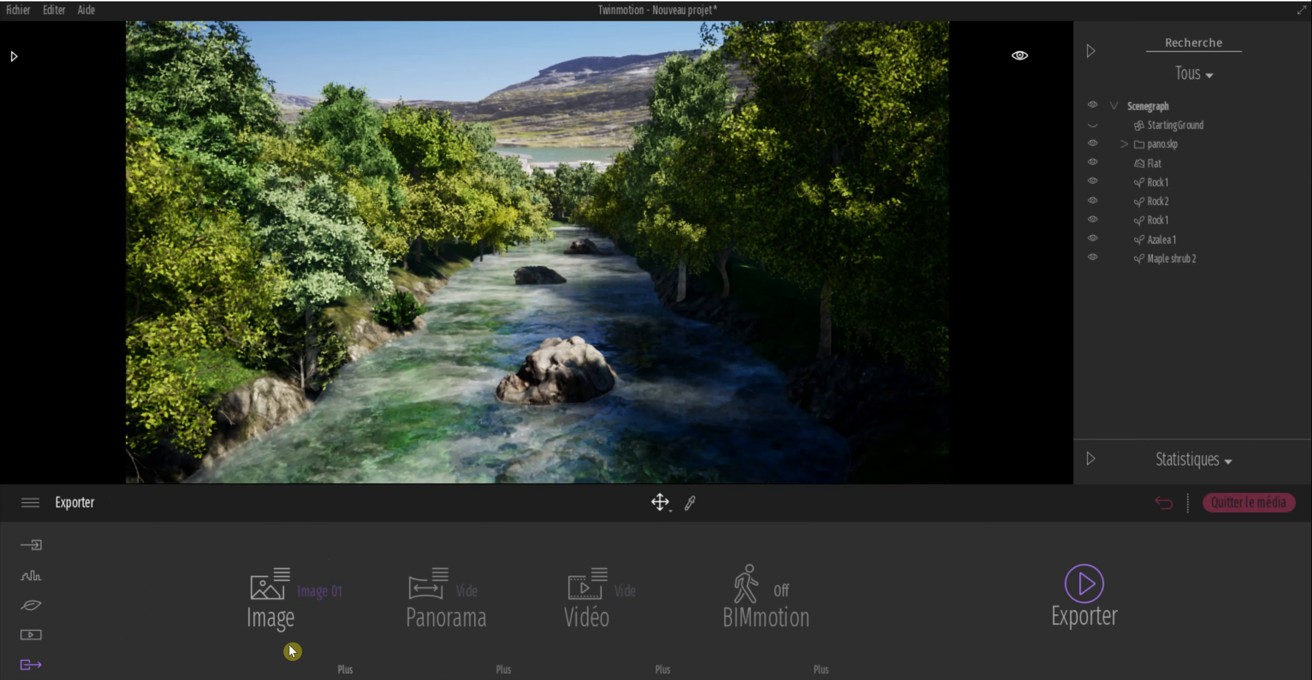
pyautogui.click(350, 671)
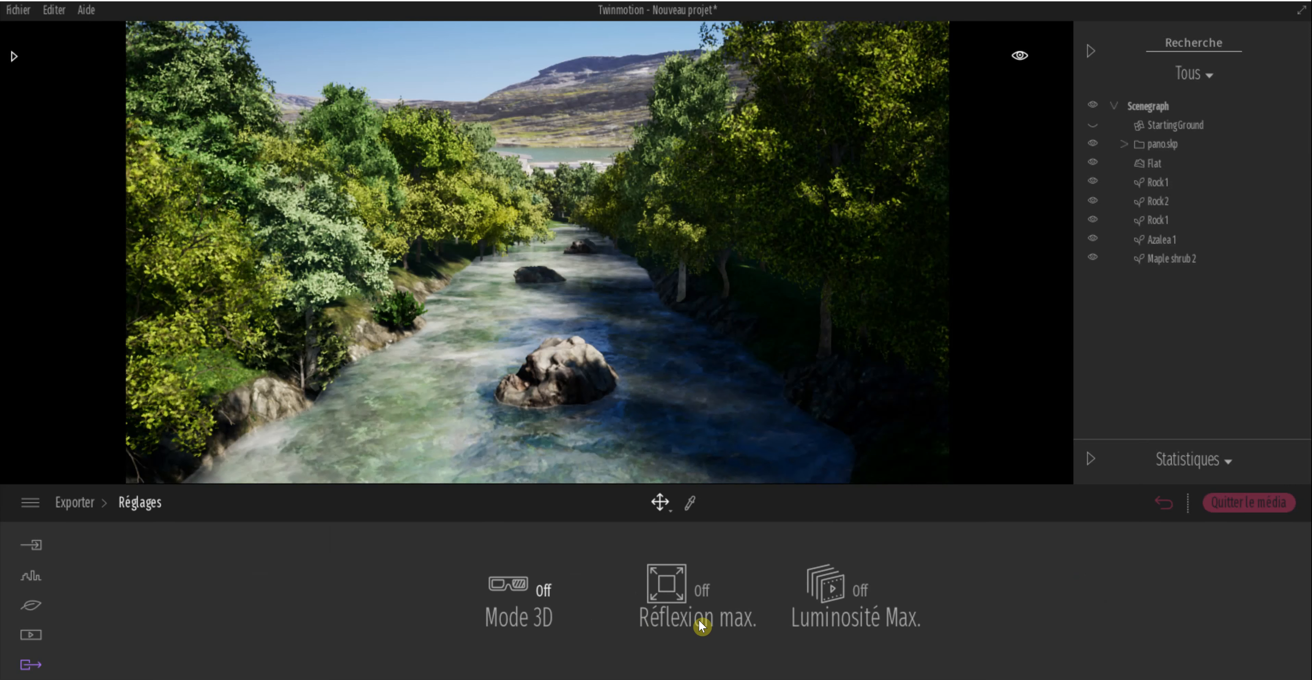
pyautogui.click(611, 599)
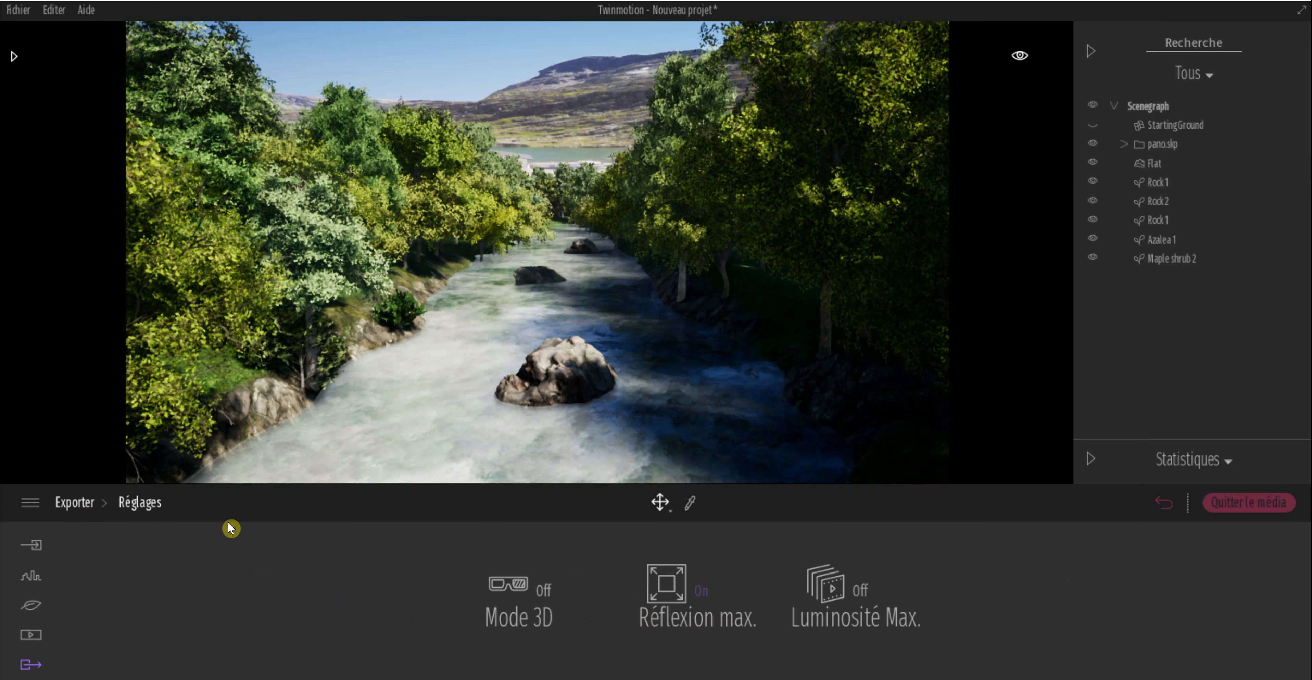
pyautogui.rightClick(464, 604)
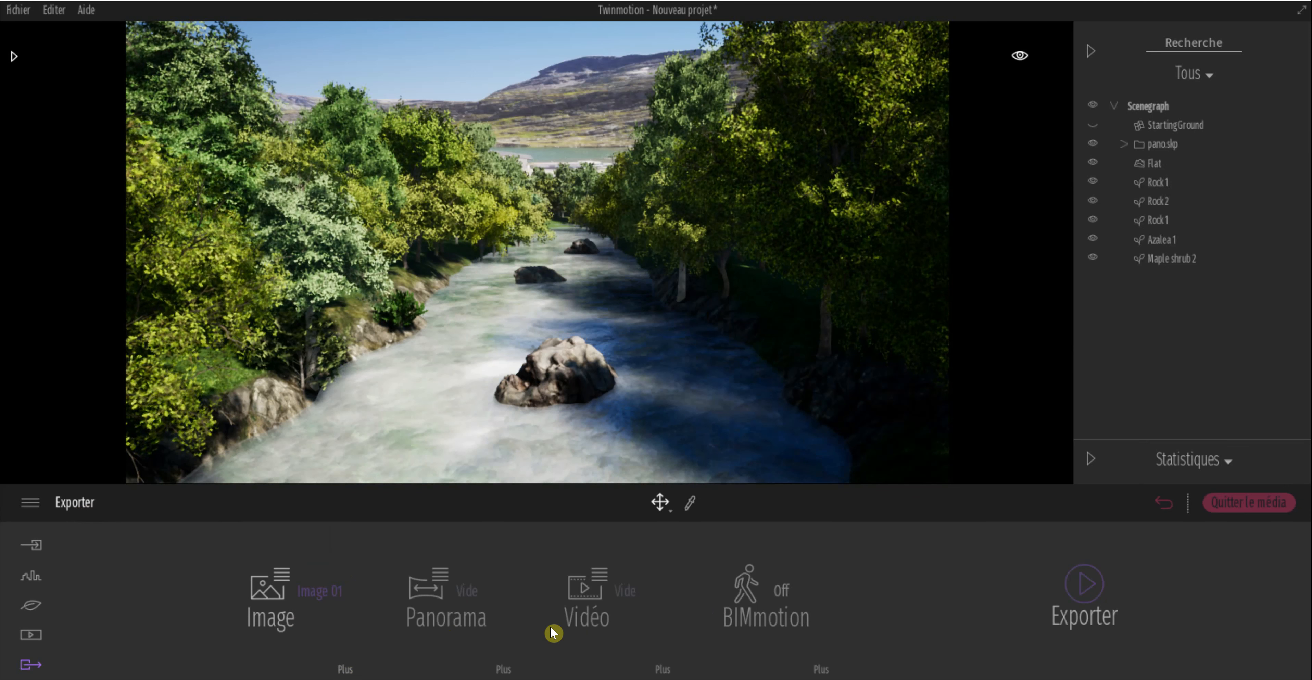
# - Export the image to the Desktop folder and open the exported Image 01.png from the desktop
pyautogui.click(1091, 589)
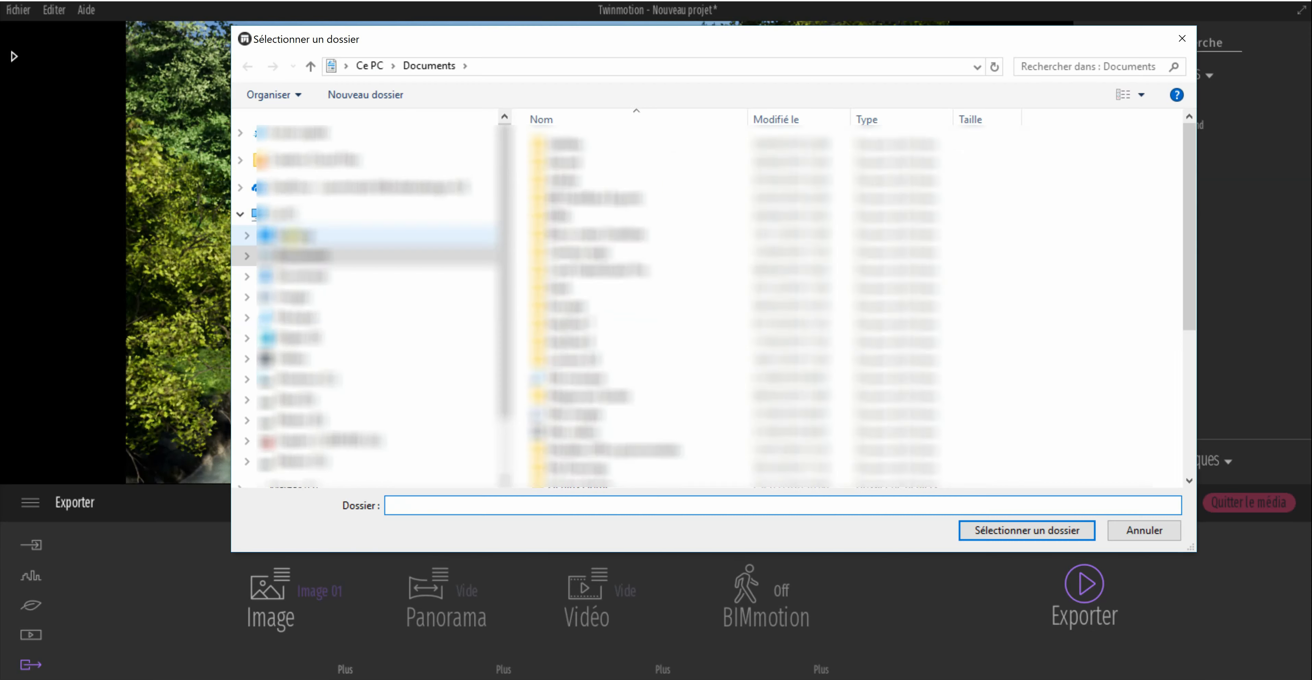
pyautogui.click(295, 235)
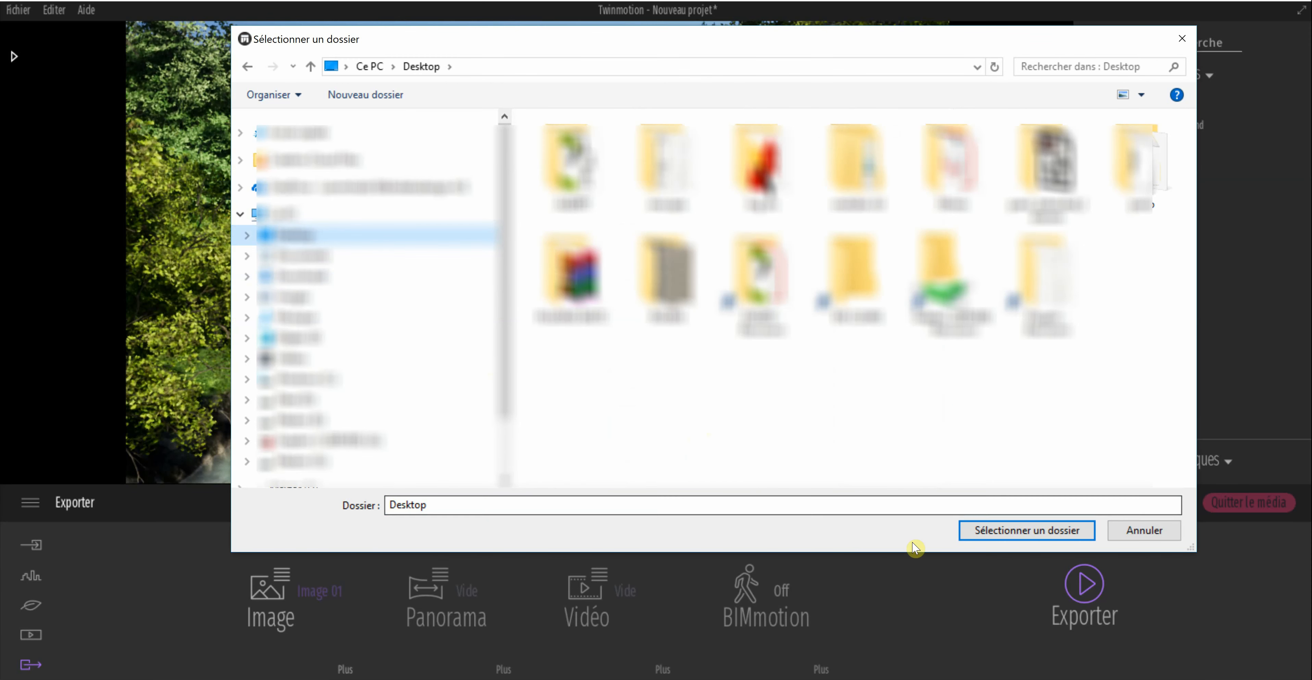
pyautogui.click(983, 530)
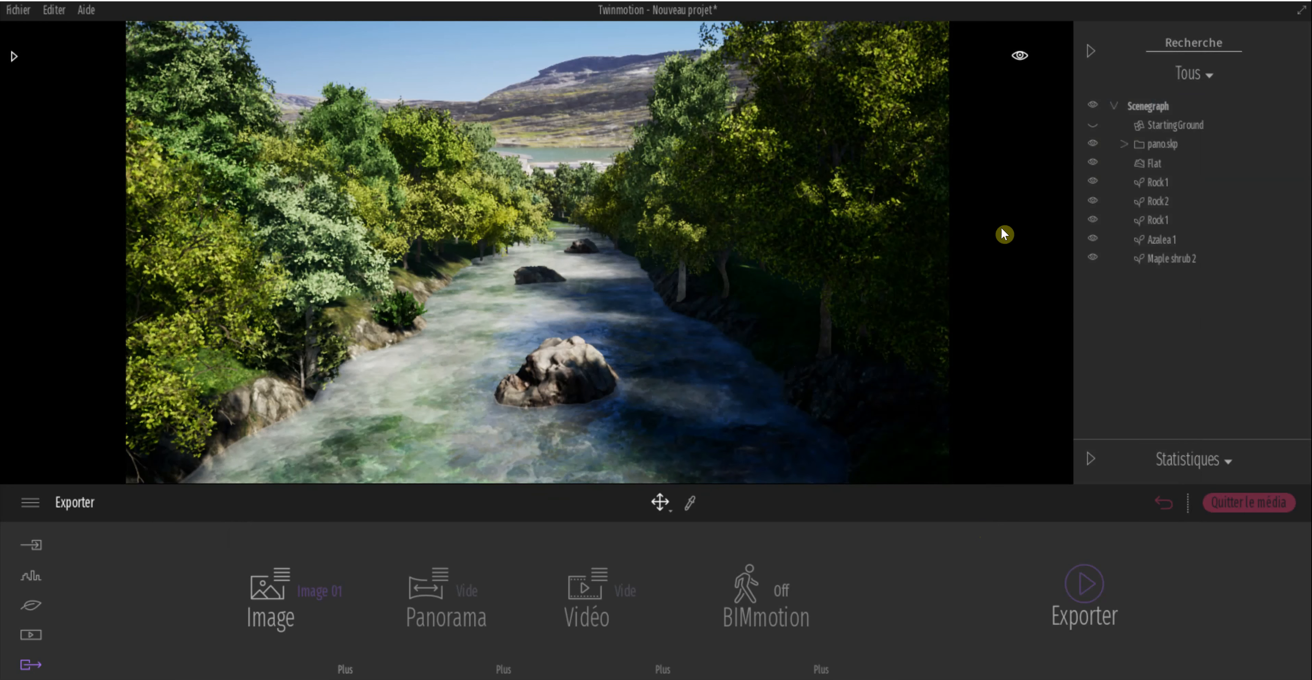
pyautogui.click(1214, 4)
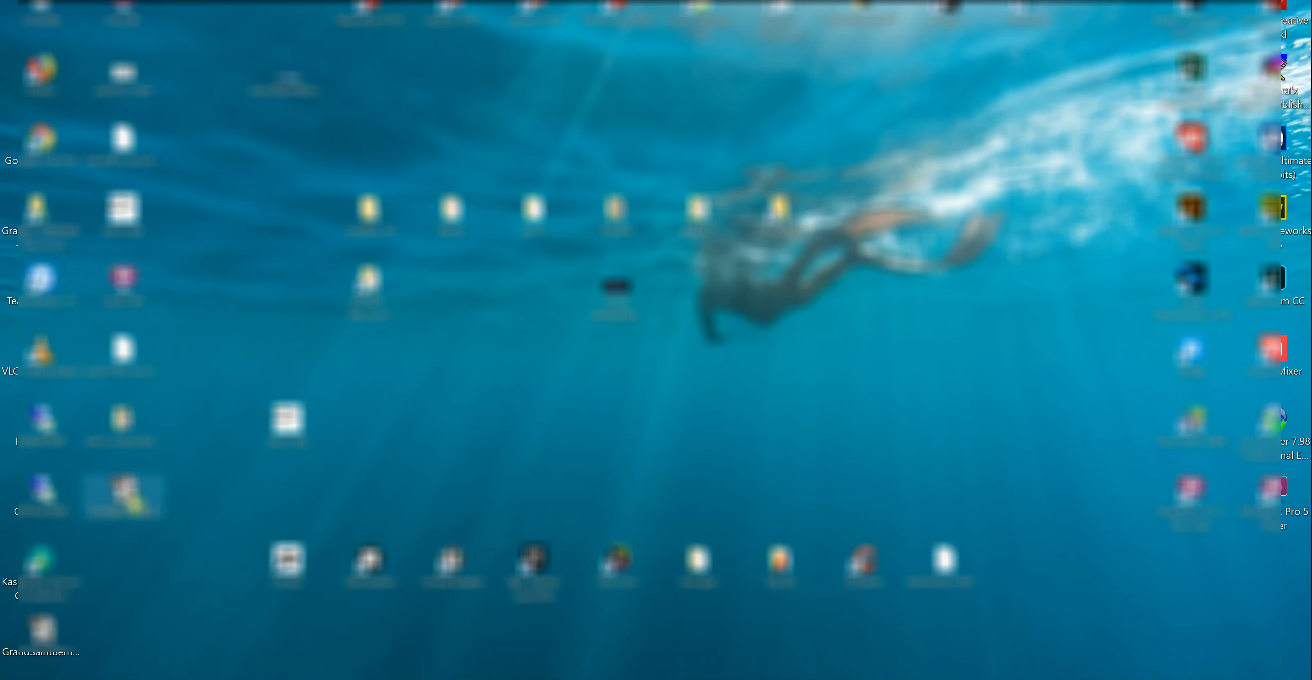
pyautogui.doubleClick(122, 493)
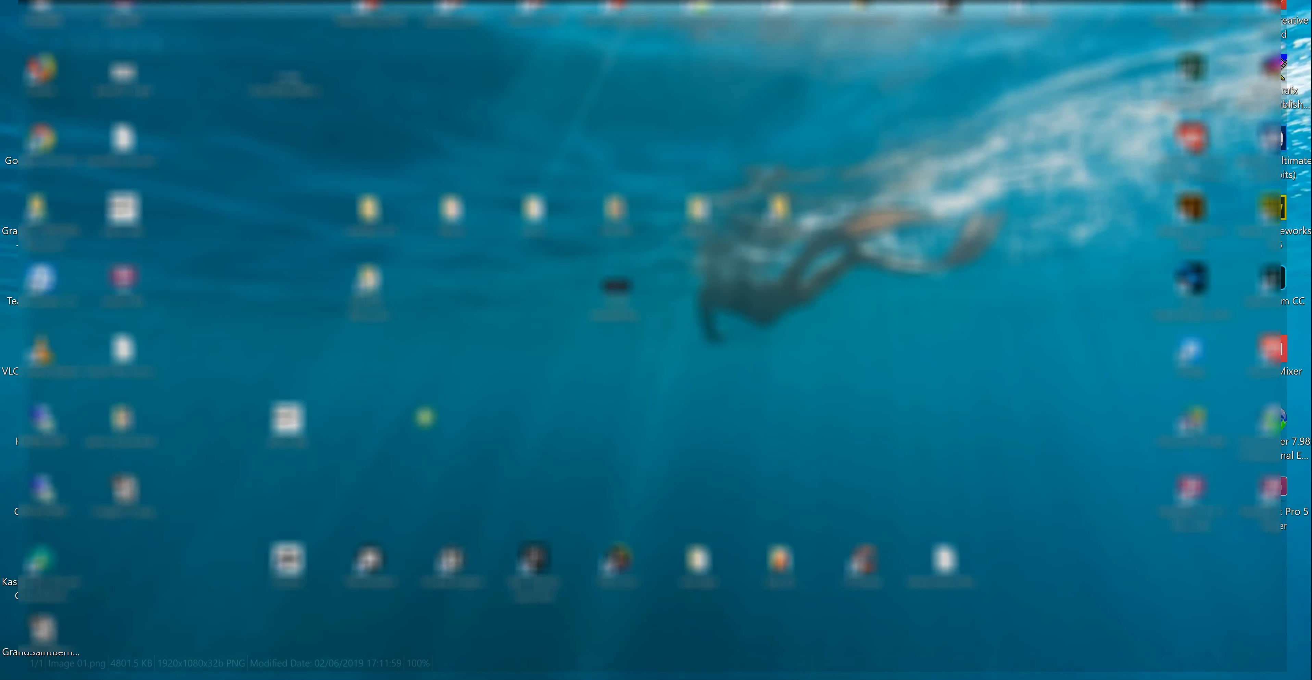